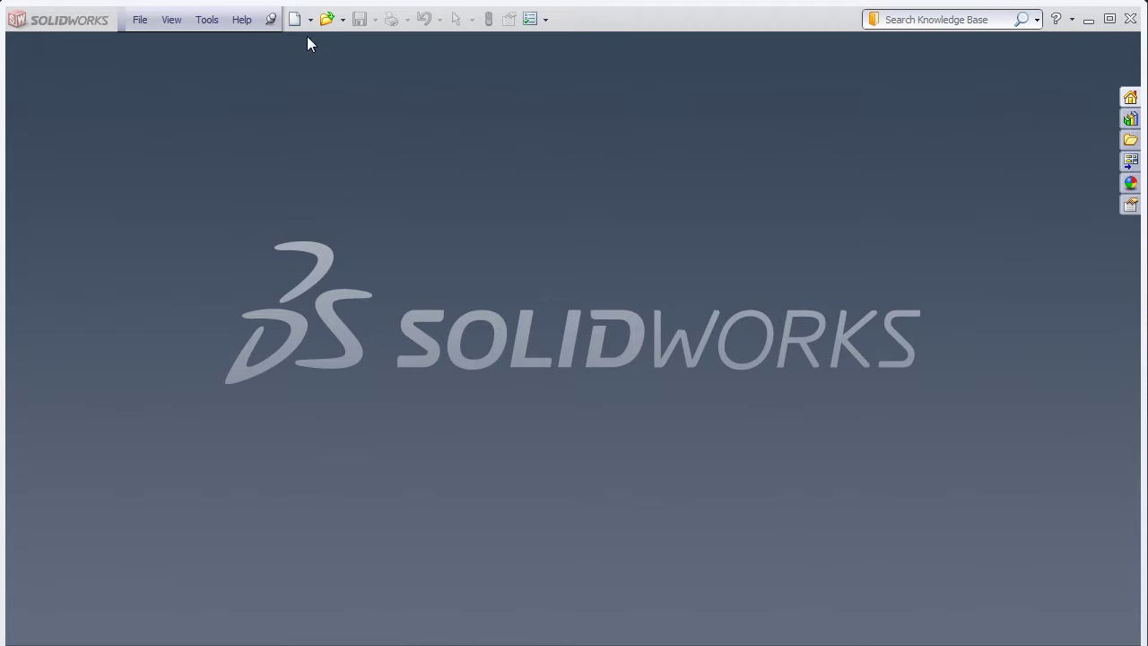
# Create a new SolidWorks drawing document.
pyautogui.click(294, 20)
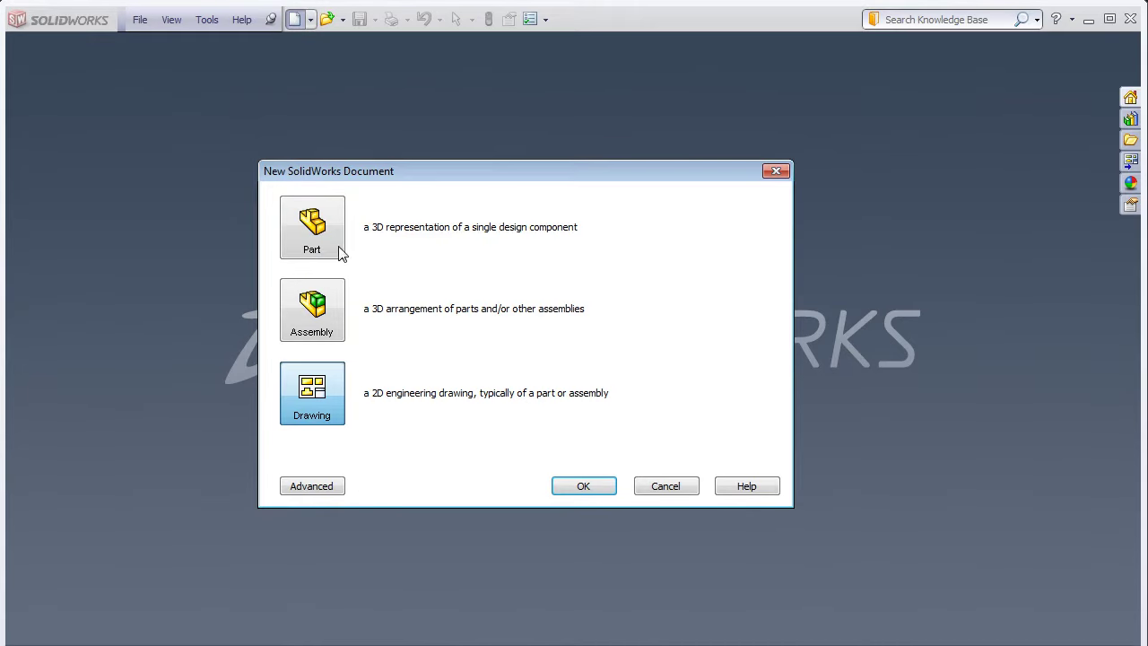
pyautogui.click(583, 486)
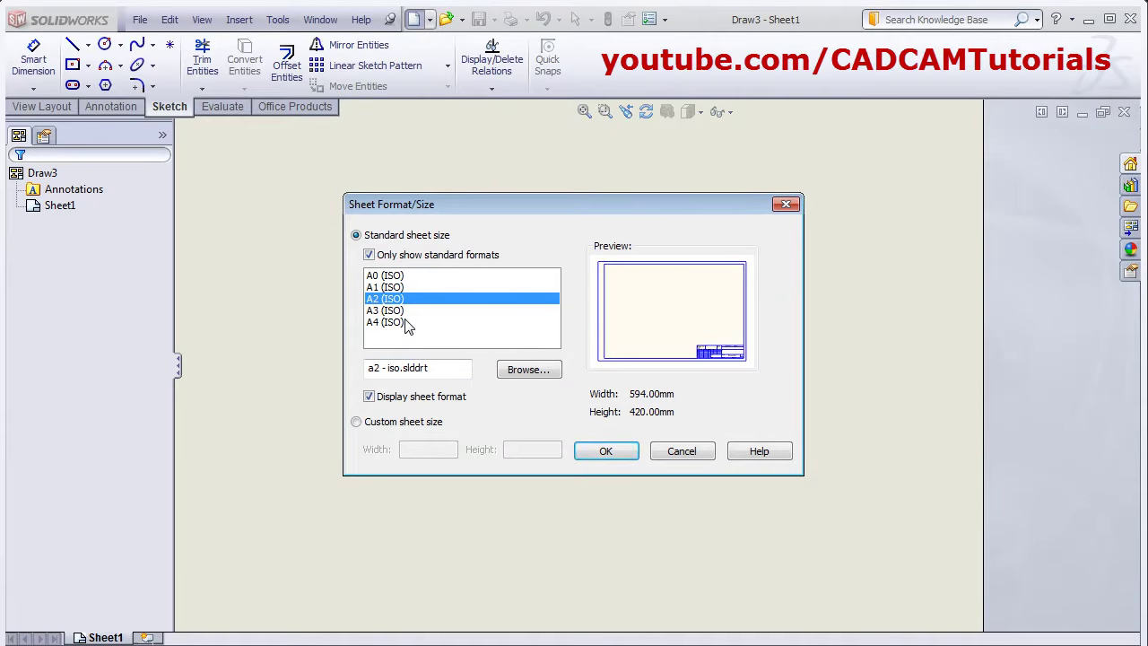
# Accept the A2 (ISO) sheet and load the Sheet Metal Ex - 1 part for model views.
pyautogui.click(615, 452)
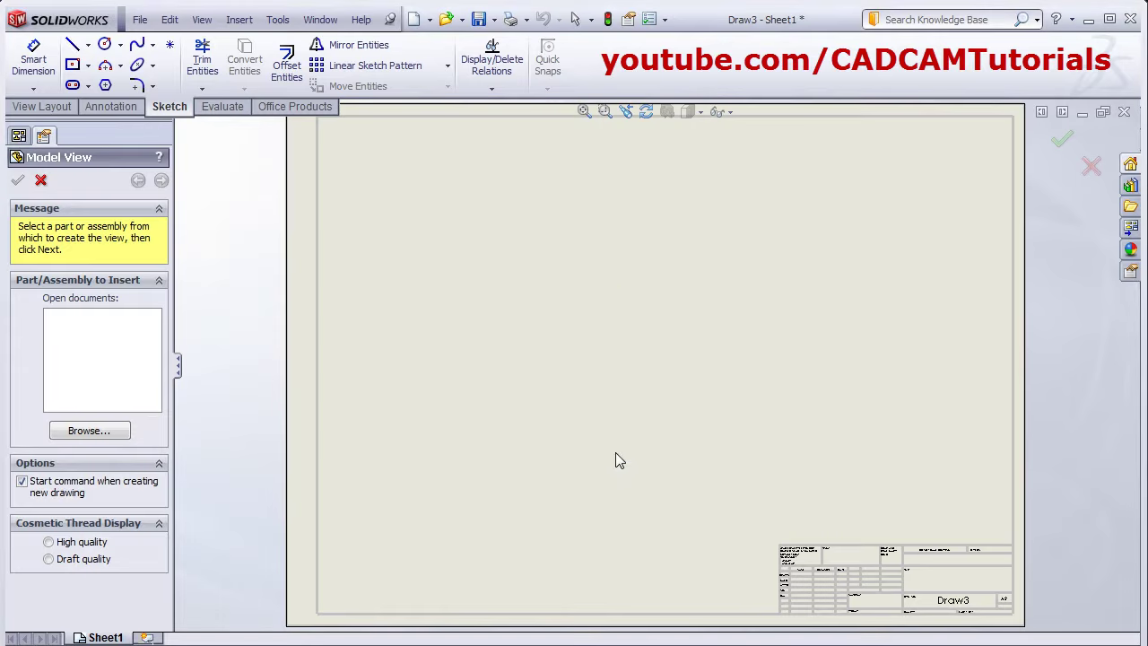
pyautogui.click(83, 432)
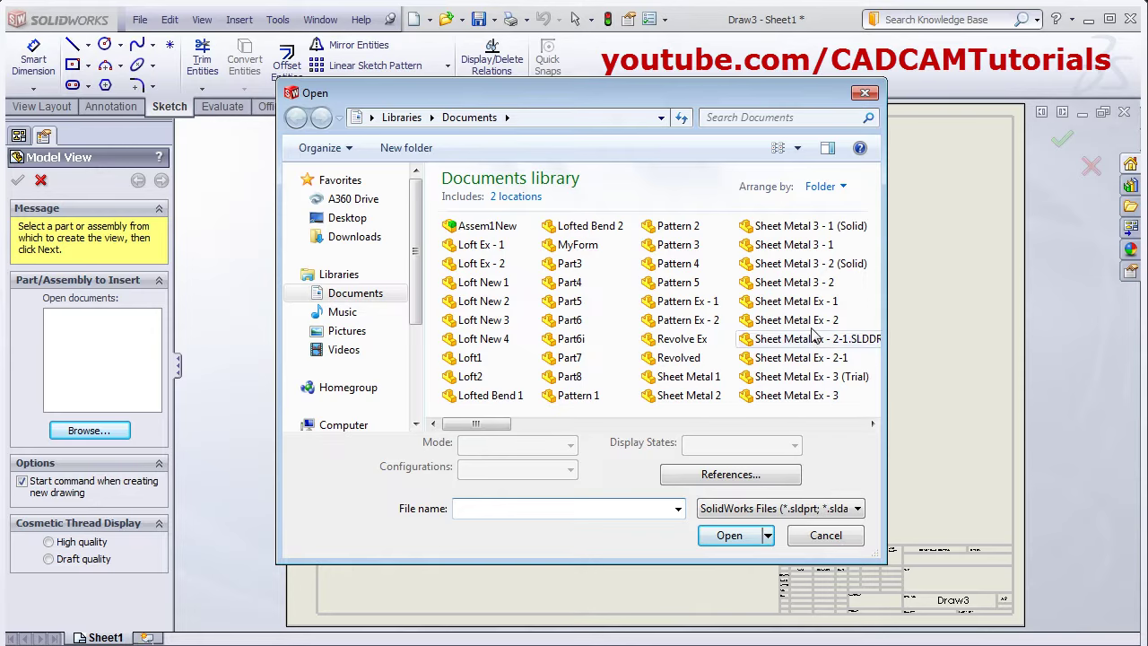
pyautogui.click(797, 301)
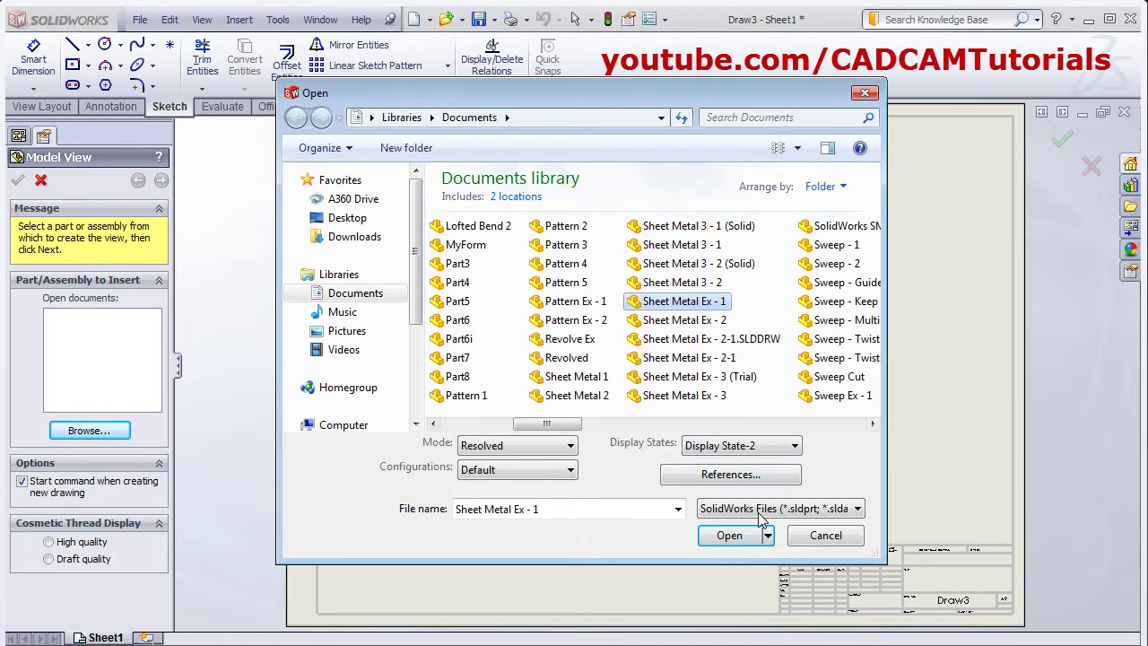
pyautogui.click(738, 536)
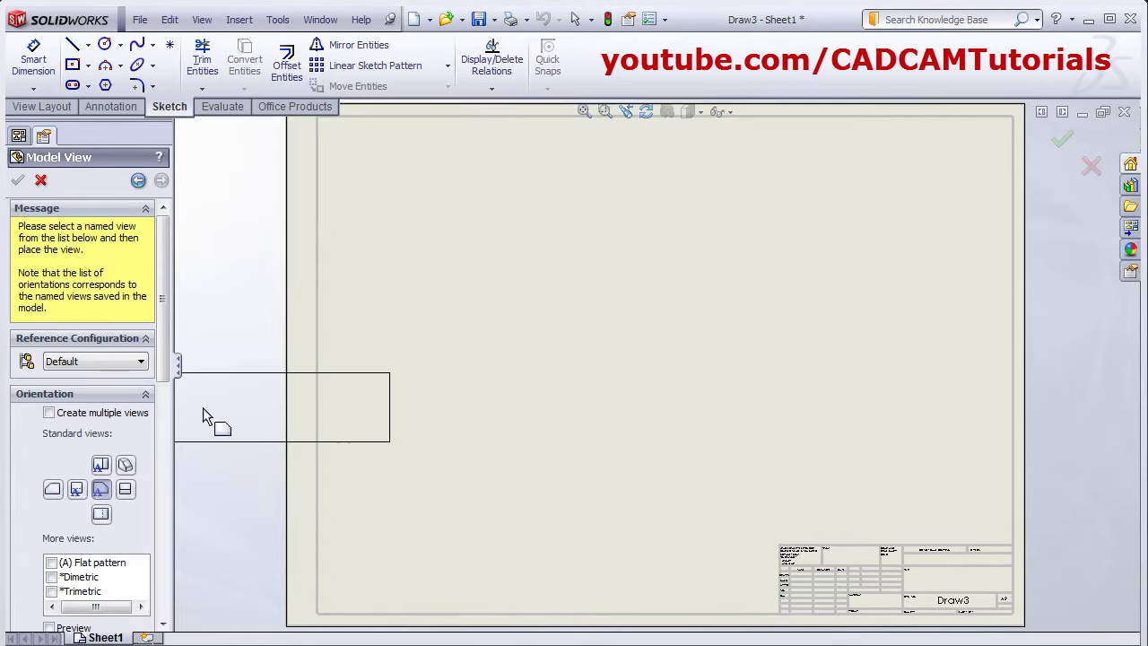
# Place (A) Flat pattern and Isometric views together, leaving out the Front view.
pyautogui.click(49, 413)
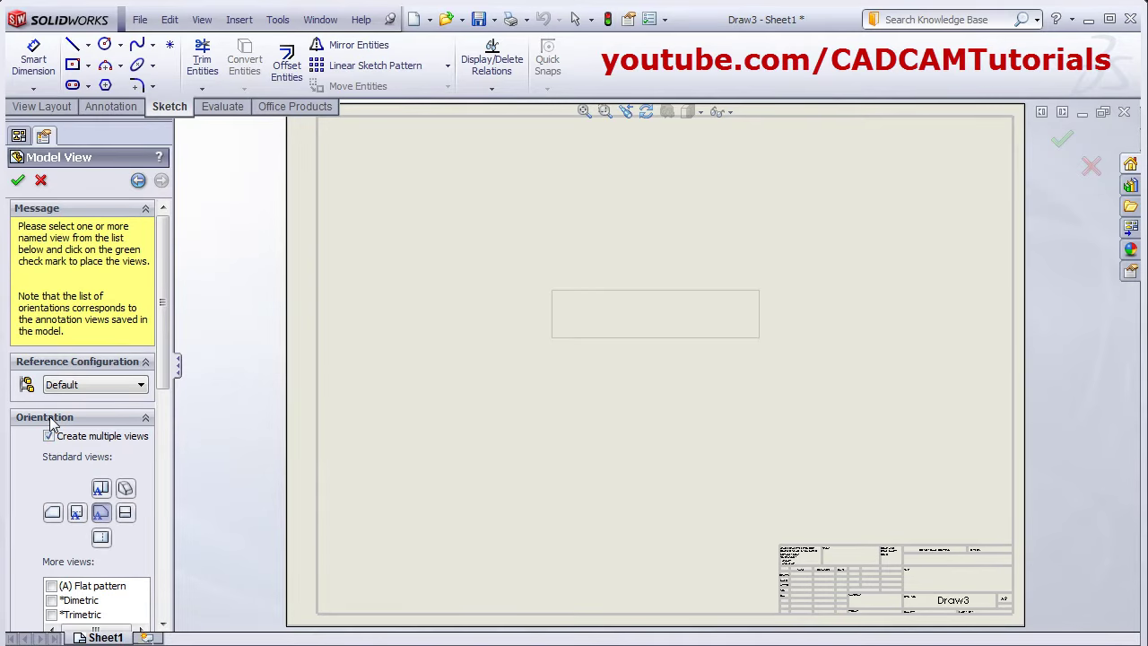
pyautogui.click(51, 587)
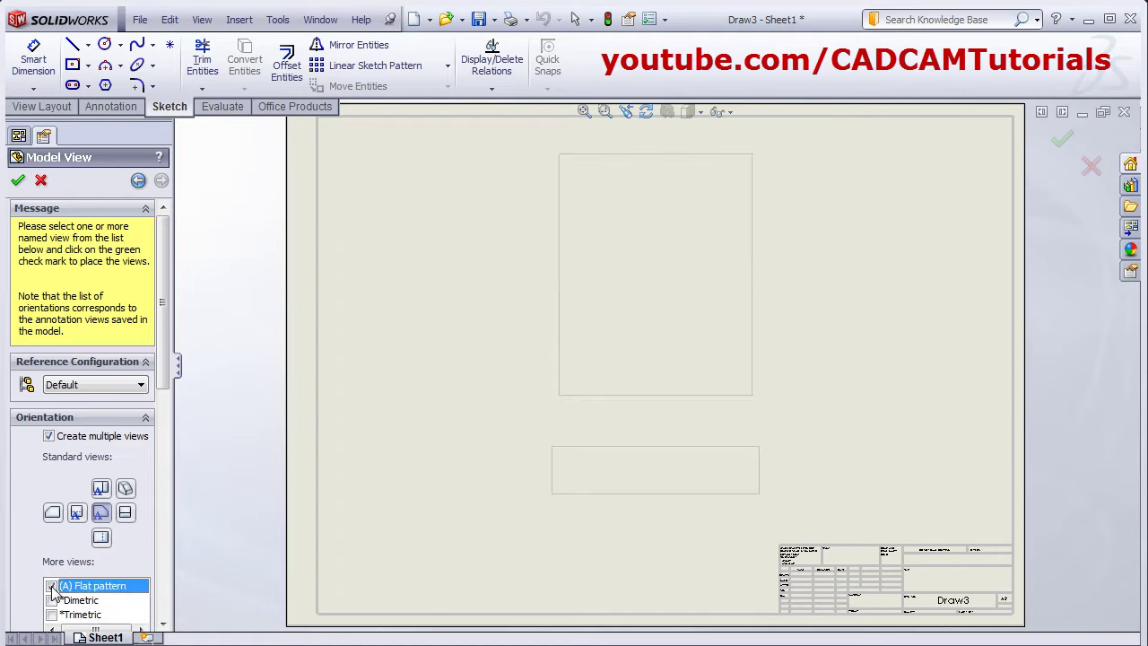
pyautogui.click(125, 489)
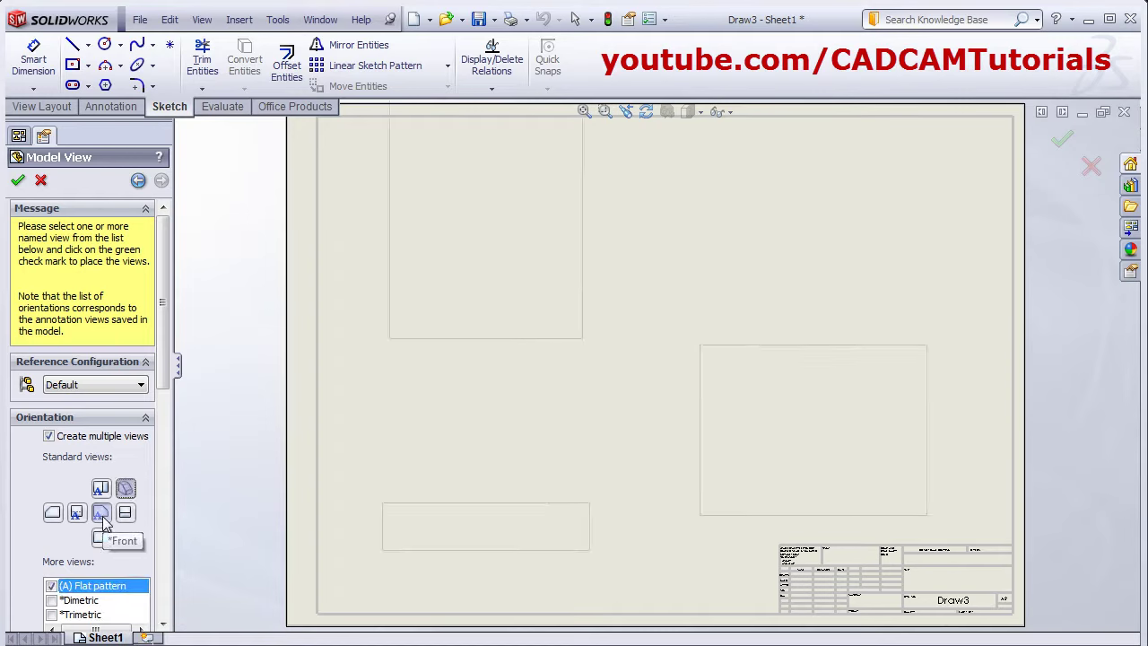
pyautogui.click(102, 518)
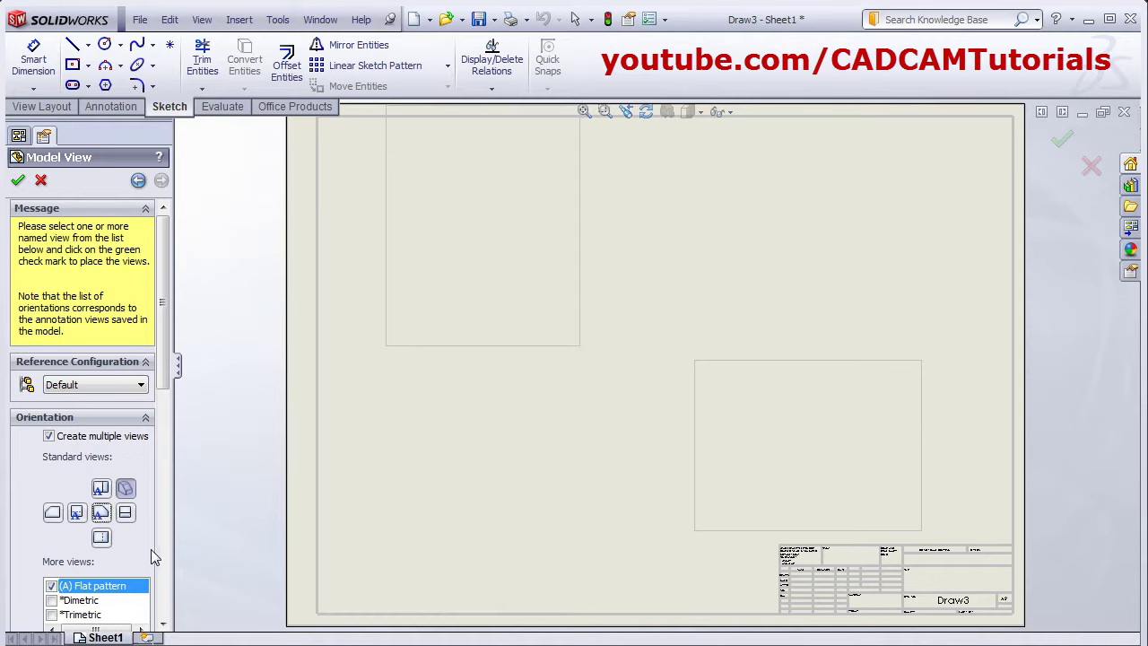
pyautogui.click(18, 182)
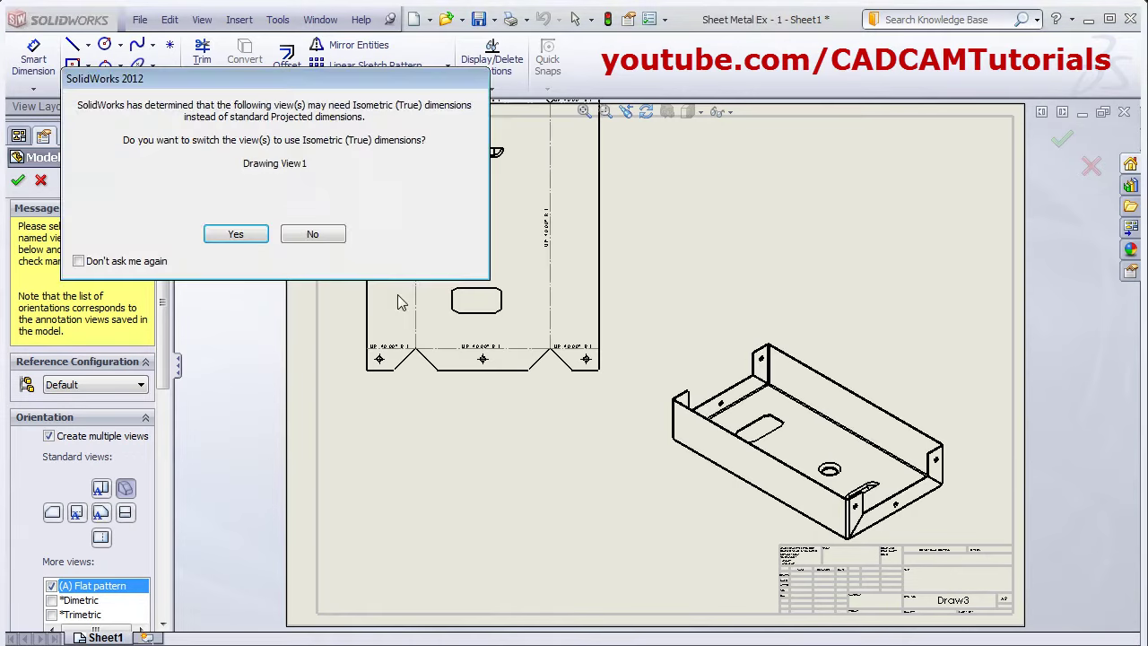
# Accept isometric true dimensions and drag the flat-pattern view down inside the sheet border.
pyautogui.click(235, 235)
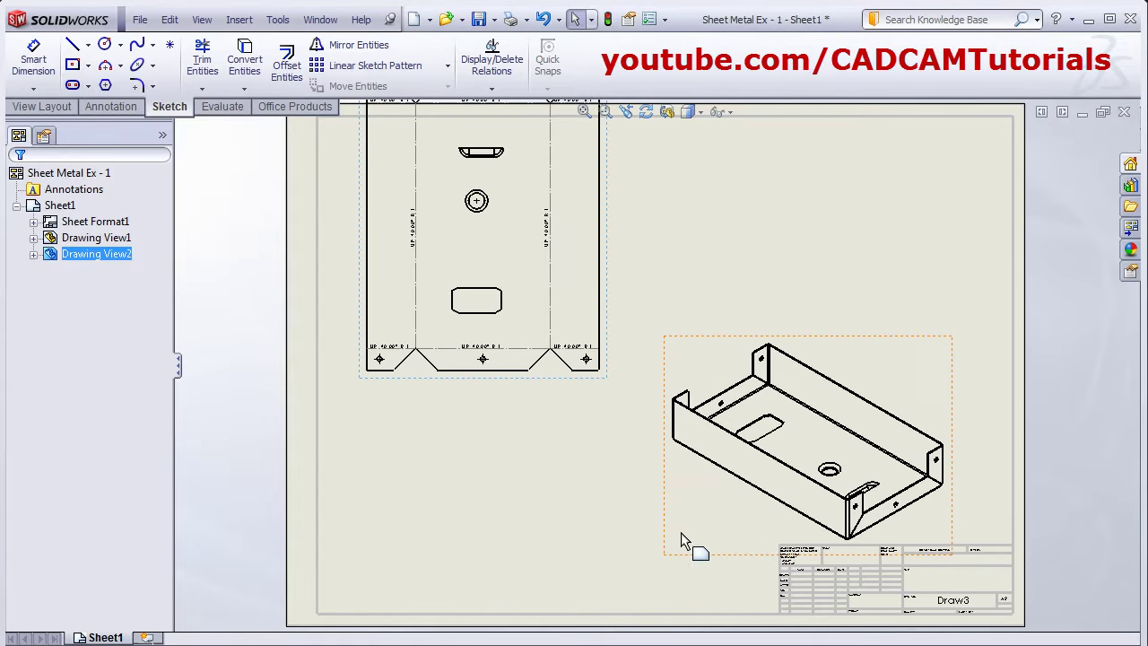
pyautogui.moveTo(549, 391)
pyautogui.mouseDown()
pyautogui.moveTo(545, 431)
pyautogui.moveTo(527, 439)
pyautogui.mouseUp()
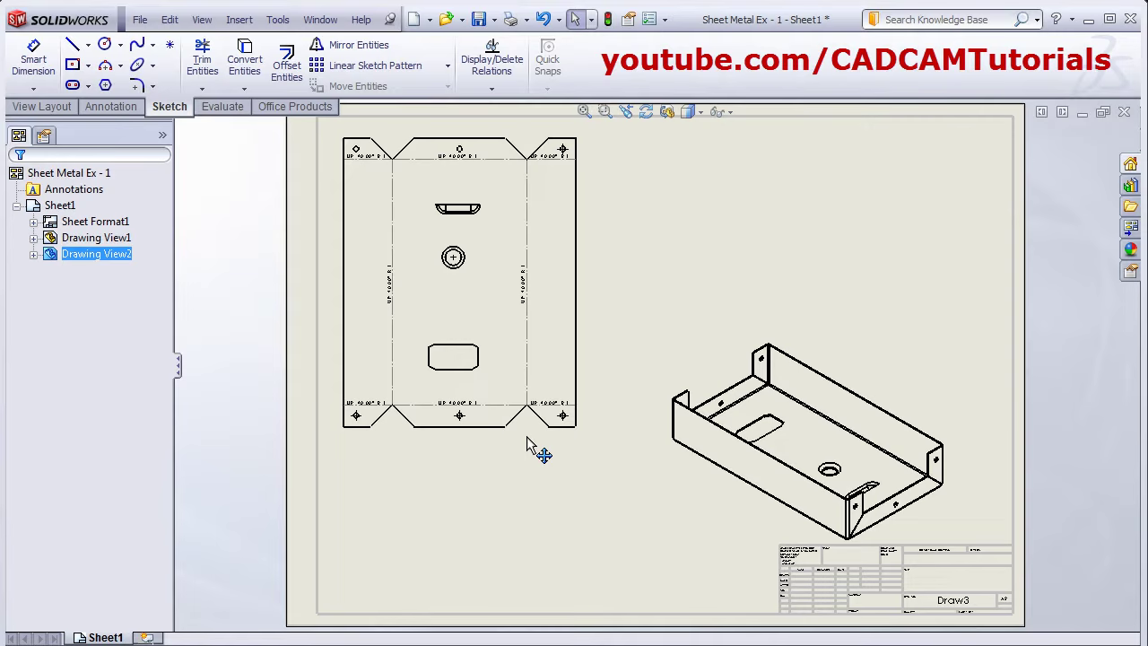
pyautogui.scroll(-3, 409, 238)
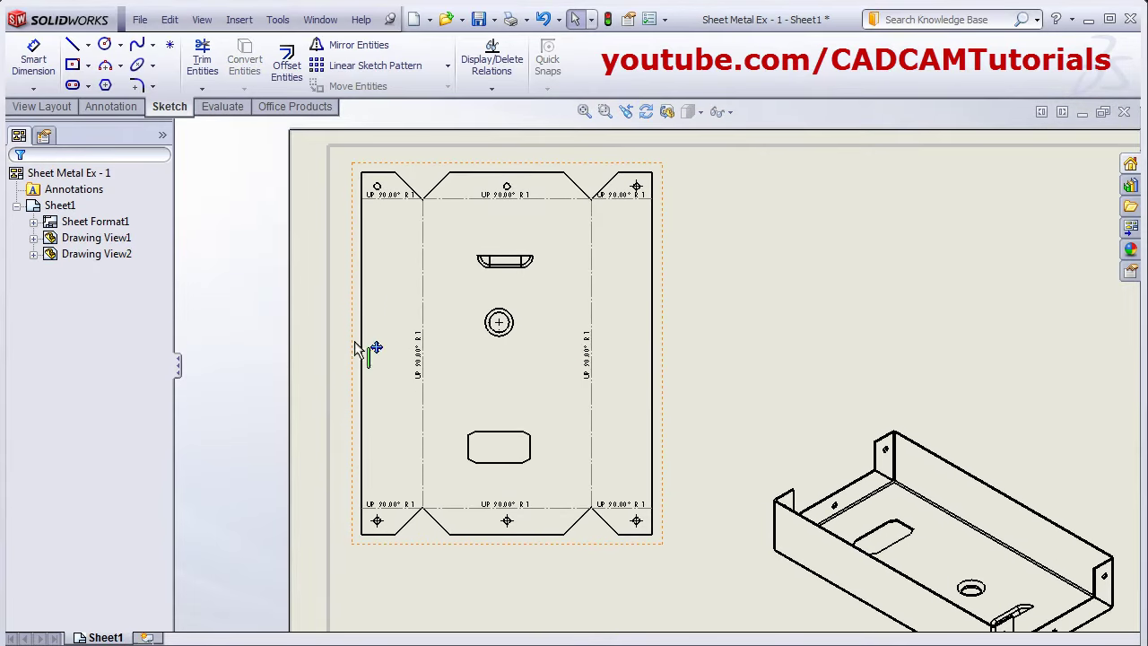
pyautogui.click(737, 373)
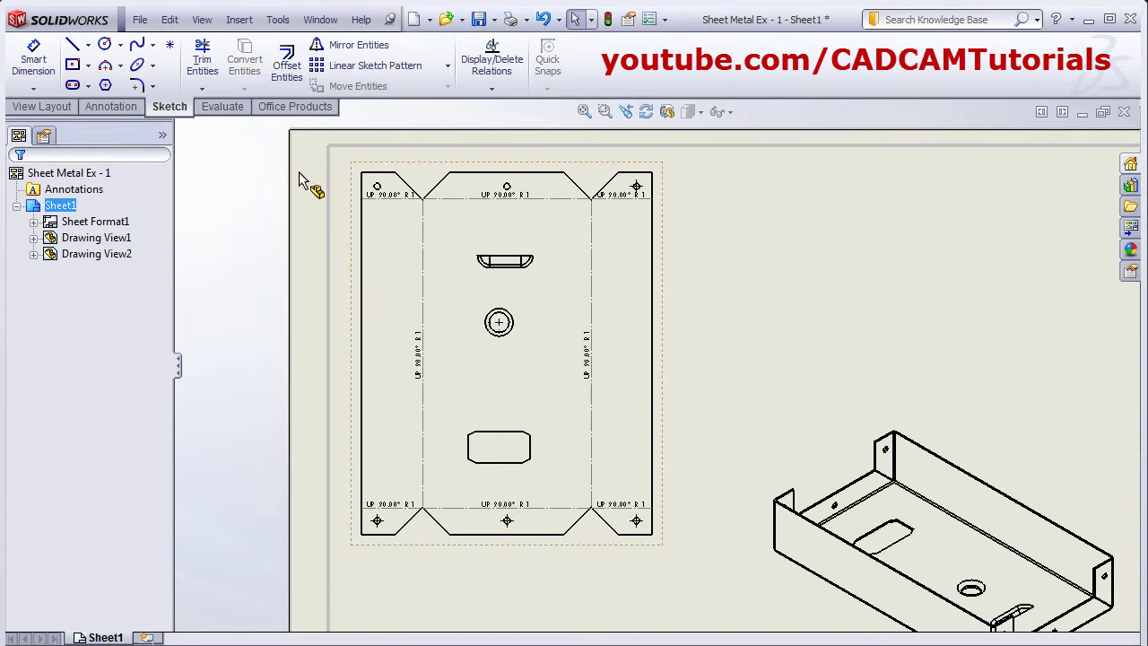
# Import all model dimensions, including those not marked for drawing, from the entire model.
pyautogui.click(90, 109)
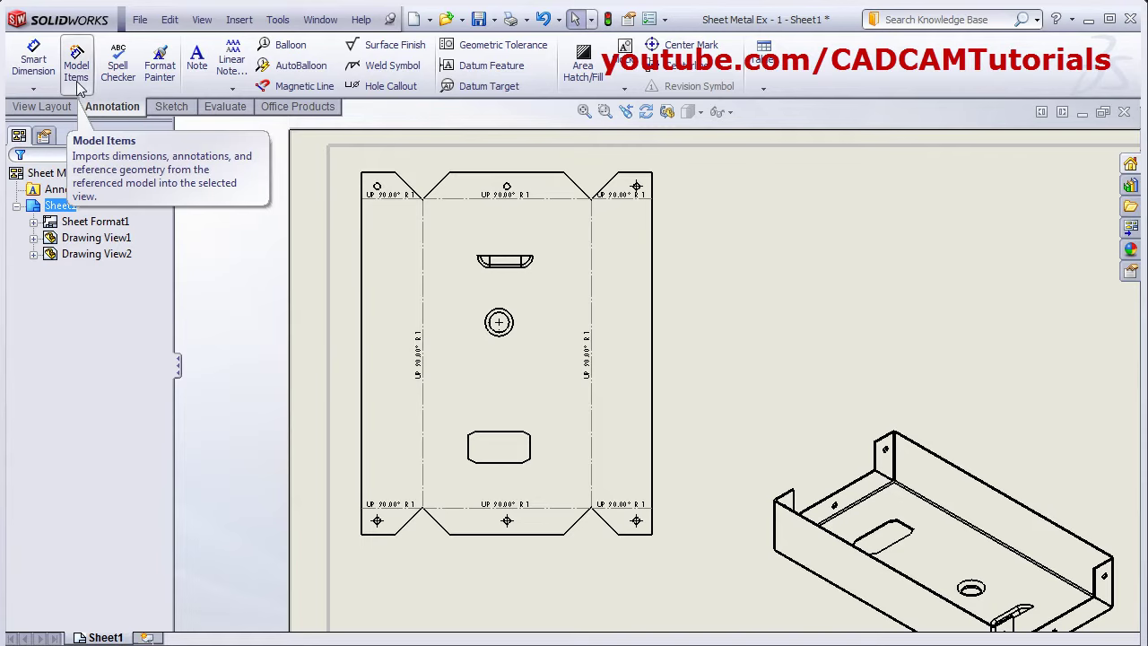
pyautogui.click(77, 69)
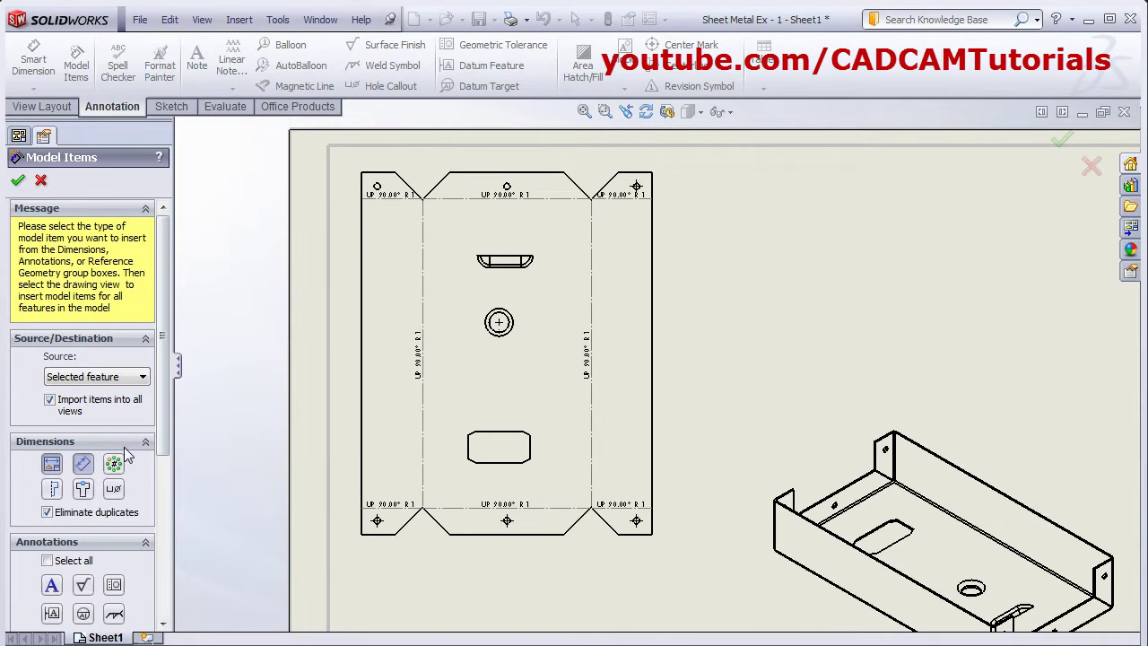
pyautogui.click(82, 468)
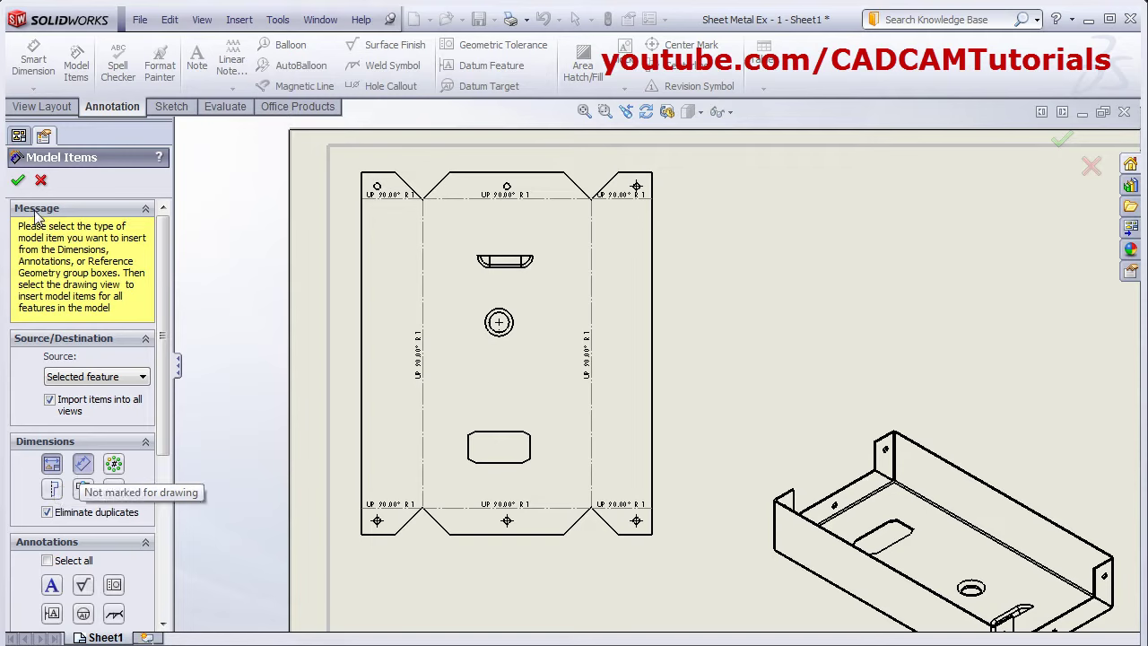
pyautogui.click(18, 180)
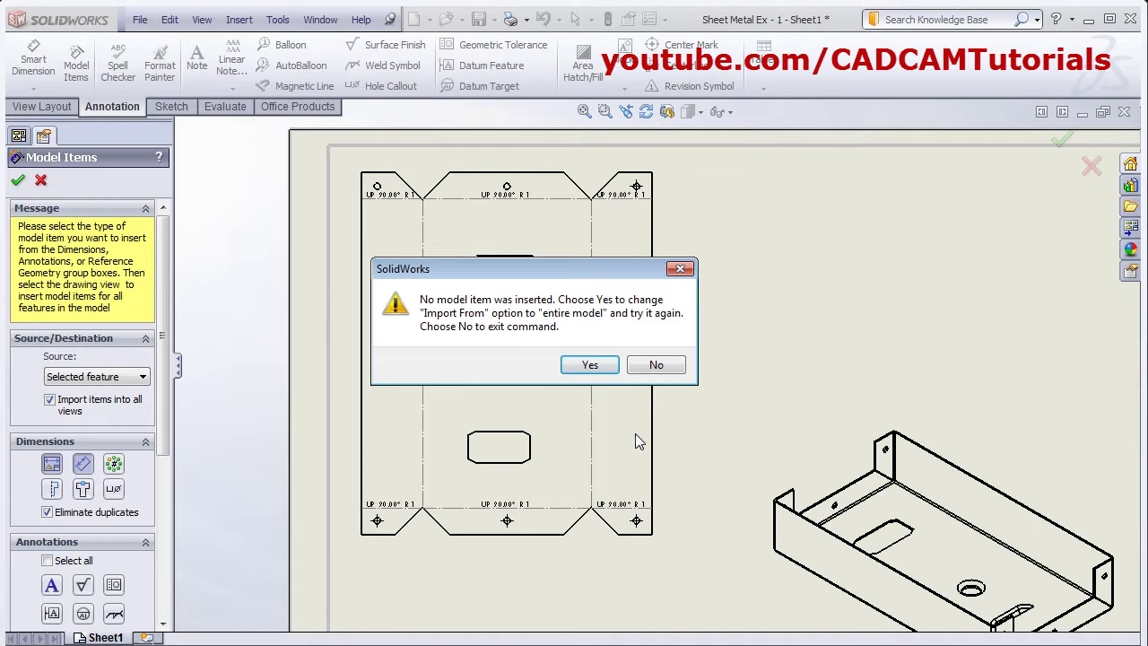
pyautogui.click(590, 365)
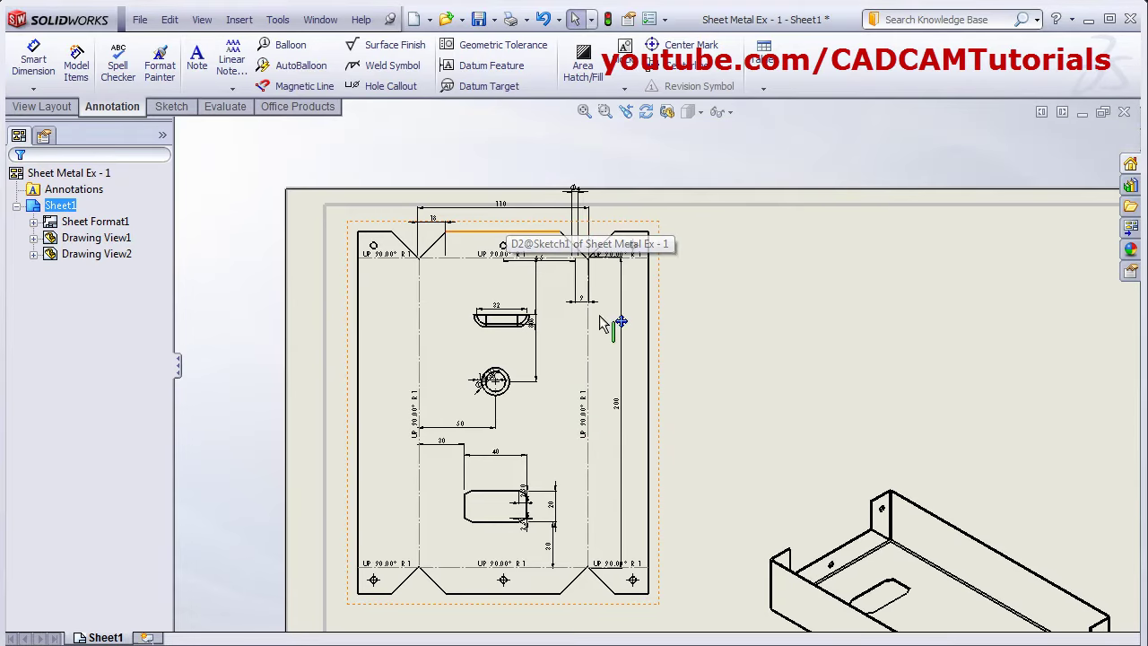
# Reposition the 110 and Ø4 dimensions closer to the flat pattern and its hole.
pyautogui.moveTo(507, 208); pyautogui.dragTo(508, 218)
pyautogui.click(509, 211)
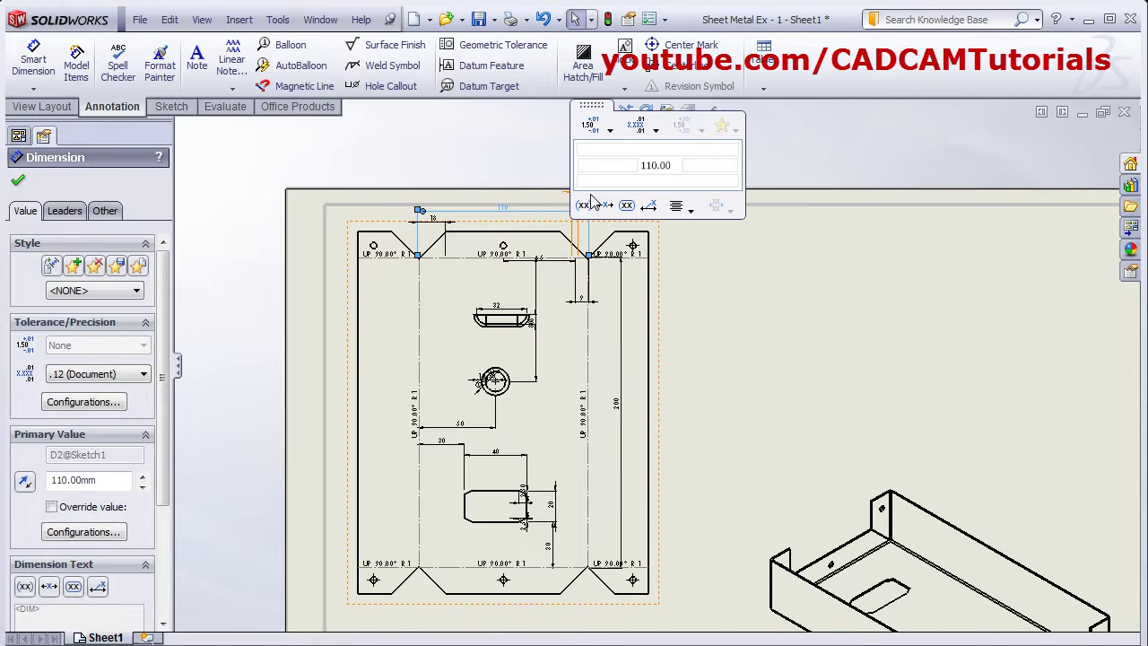
pyautogui.click(540, 199)
pyautogui.scroll(2, 604, 198)
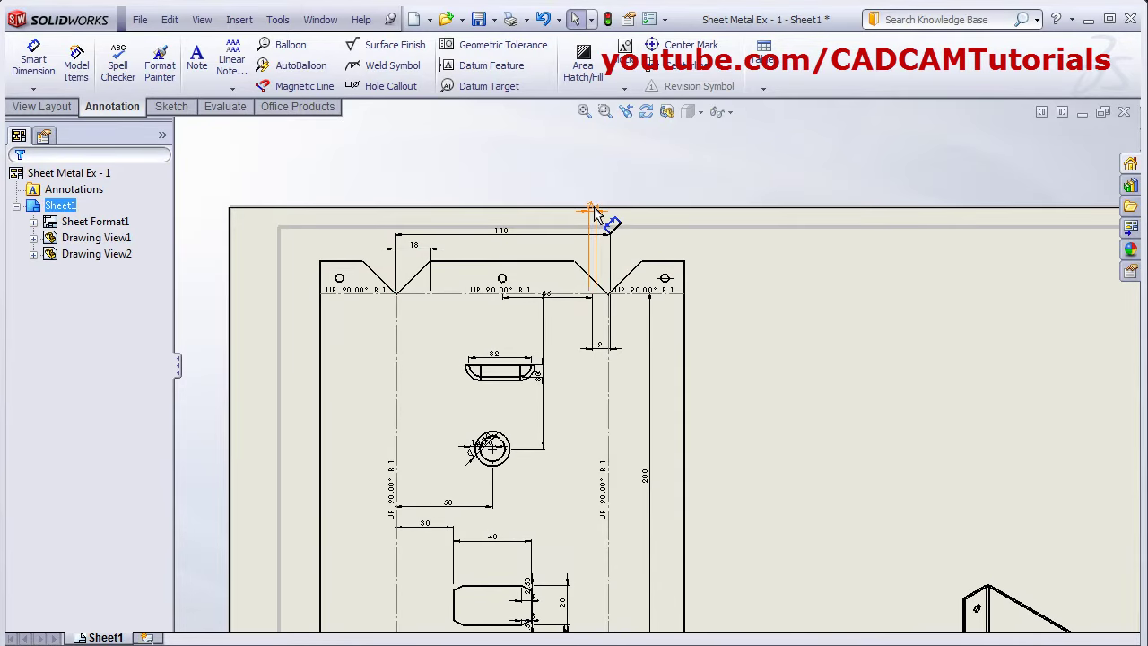
pyautogui.moveTo(594, 215); pyautogui.dragTo(601, 260)
pyautogui.click(761, 341)
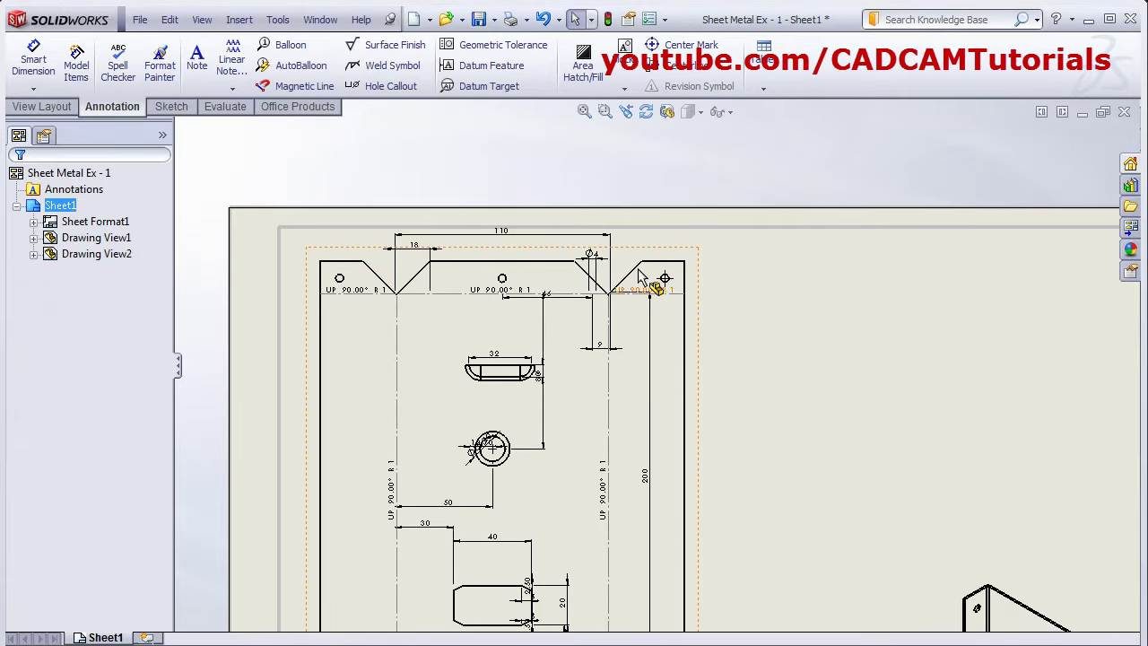
pyautogui.scroll(2, 642, 382)
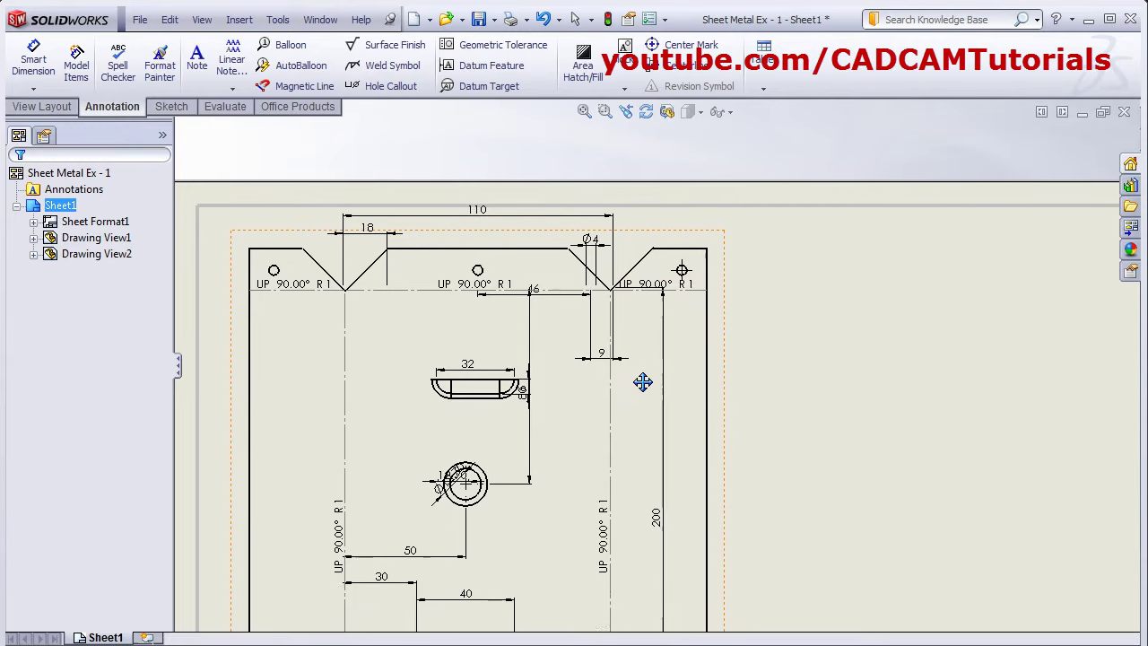
pyautogui.click(598, 248)
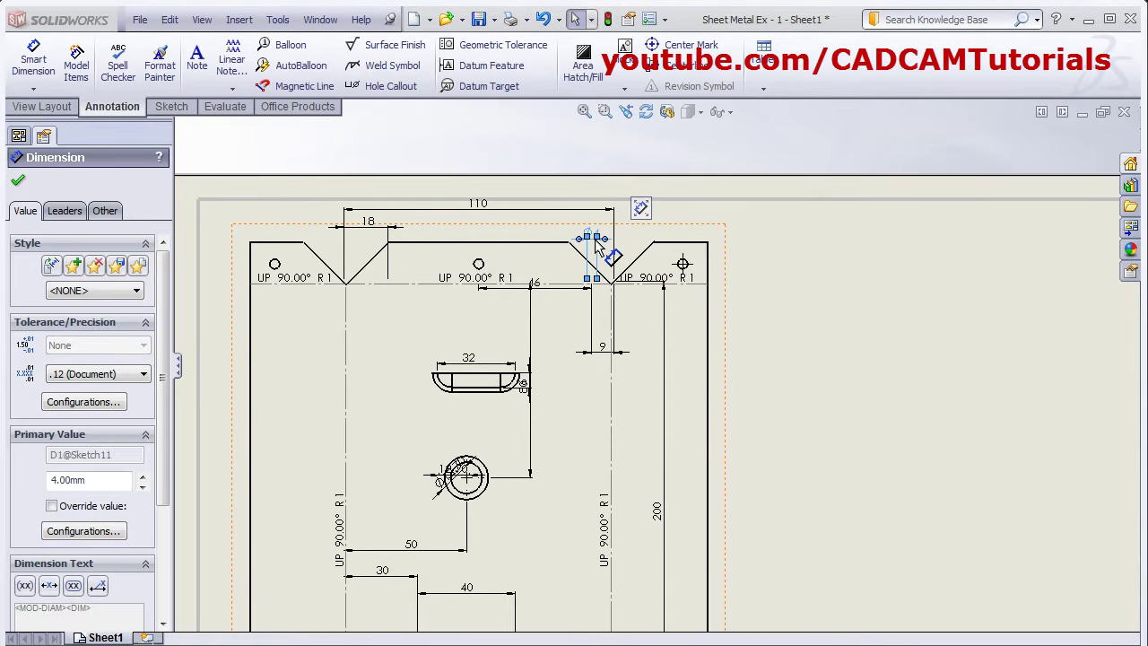
pyautogui.click(799, 325)
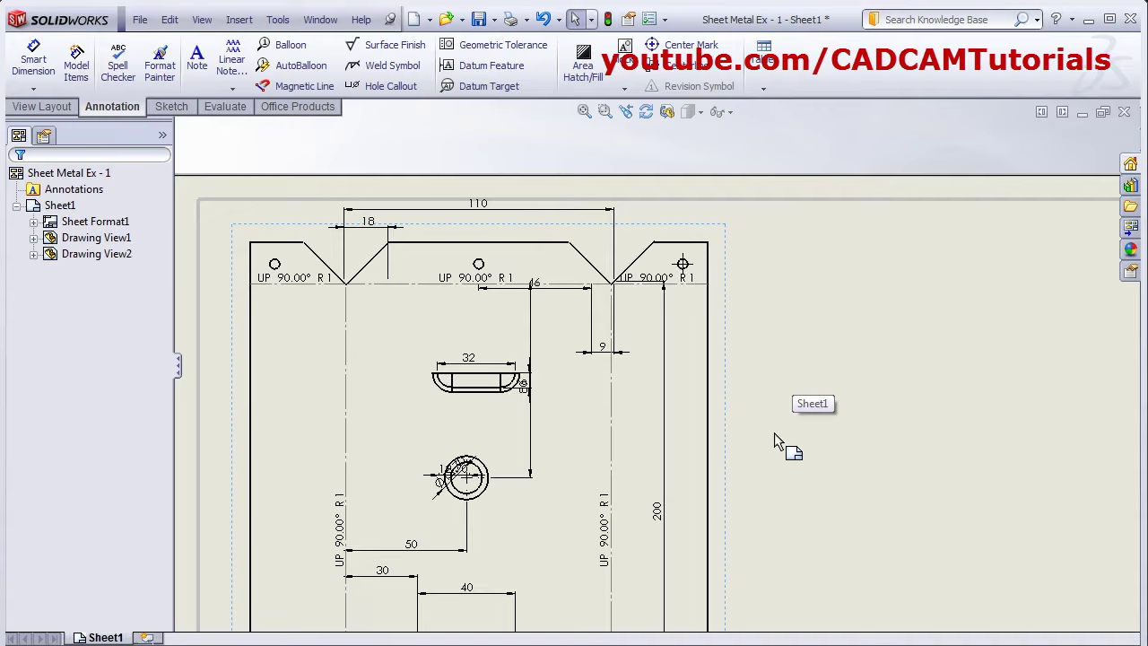
# Reposition the 80 dimension locating the round hole for clearer spacing.
pyautogui.moveTo(774, 432); pyautogui.dragTo(835, 371, button='middle')
pyautogui.click(642, 362)
pyautogui.moveTo(642, 362); pyautogui.dragTo(668, 328, button='middle')
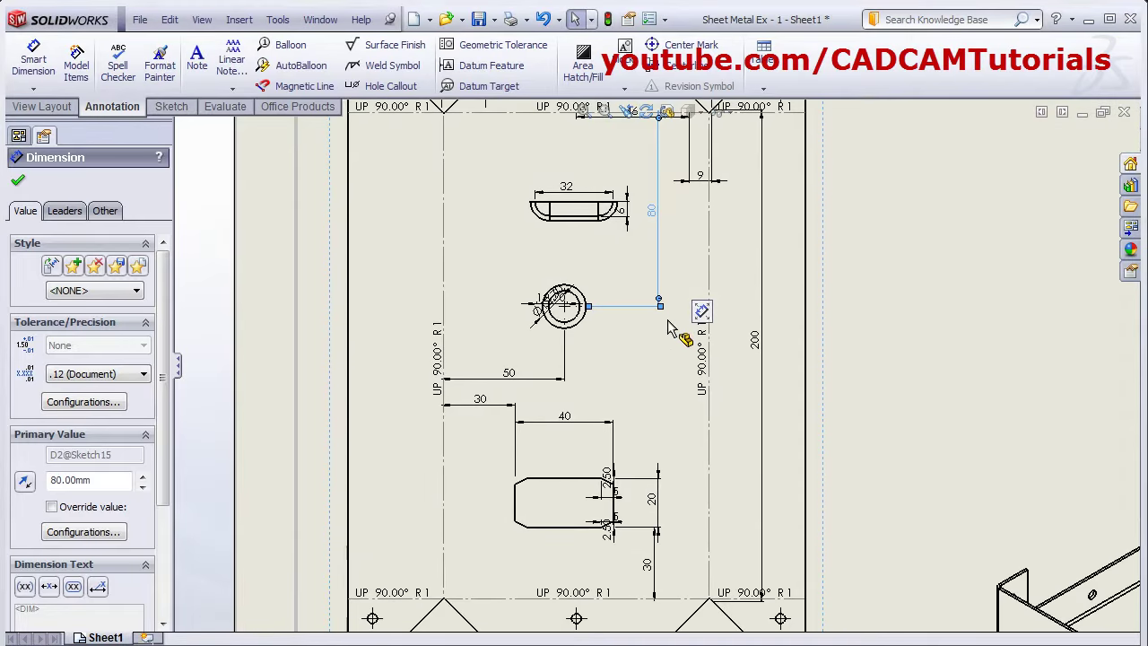
pyautogui.scroll(3, 668, 328)
pyautogui.scroll(2, 591, 394)
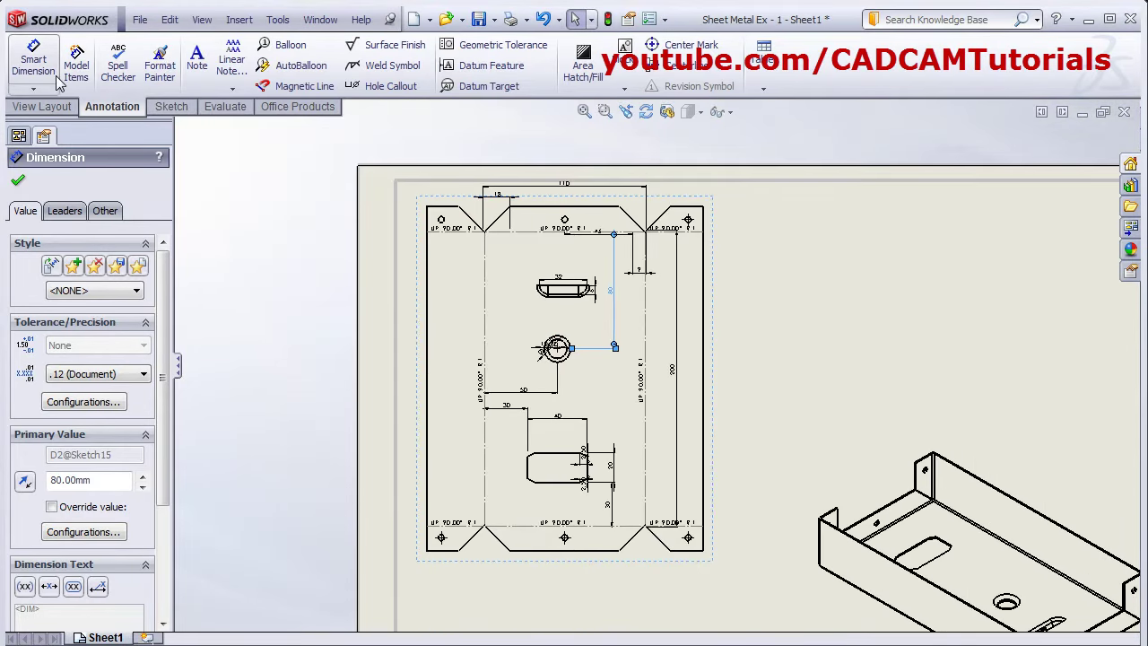
# Dimension the flat pattern's left edge with the 232.23 overall height, placed to its left.
pyautogui.click(33, 65)
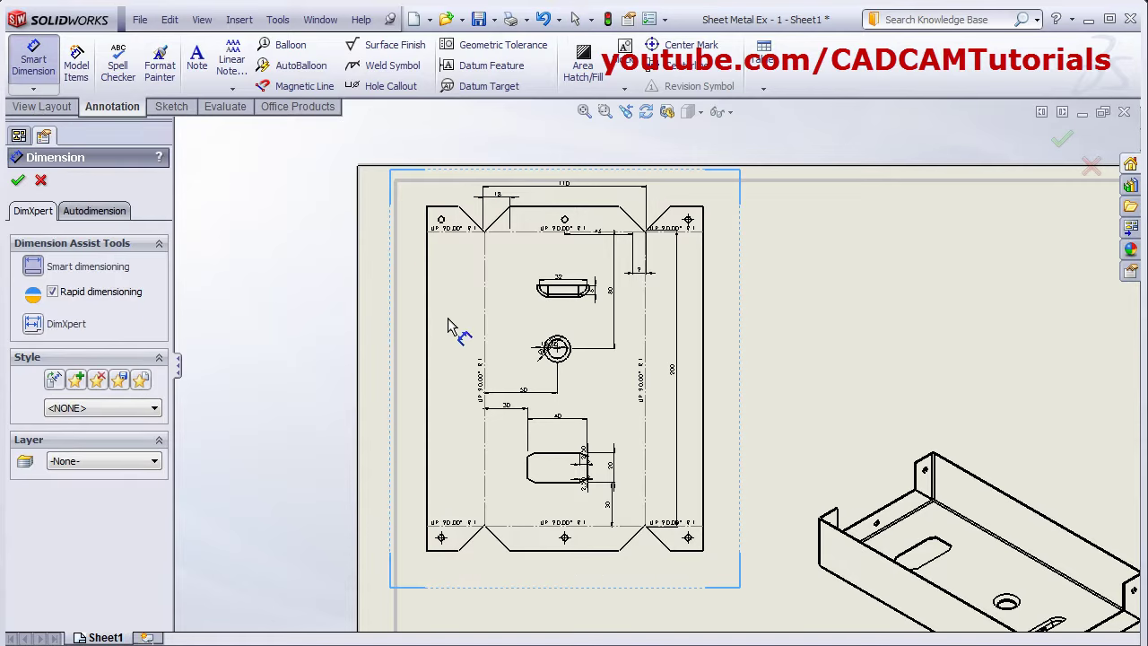
pyautogui.click(426, 384)
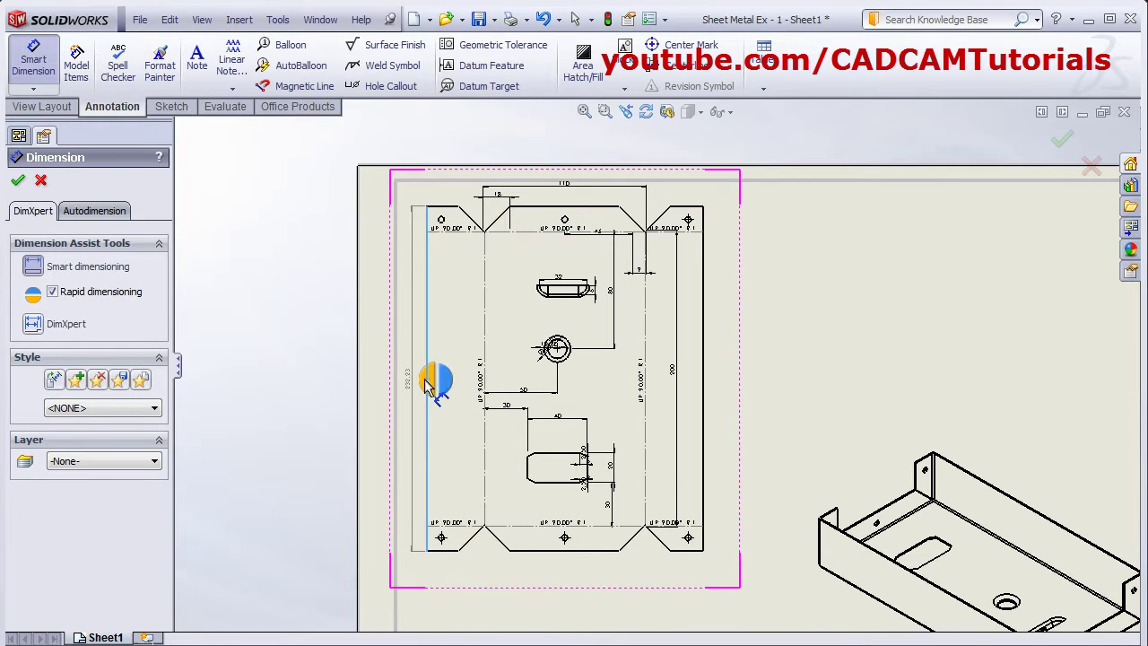
pyautogui.click(411, 380)
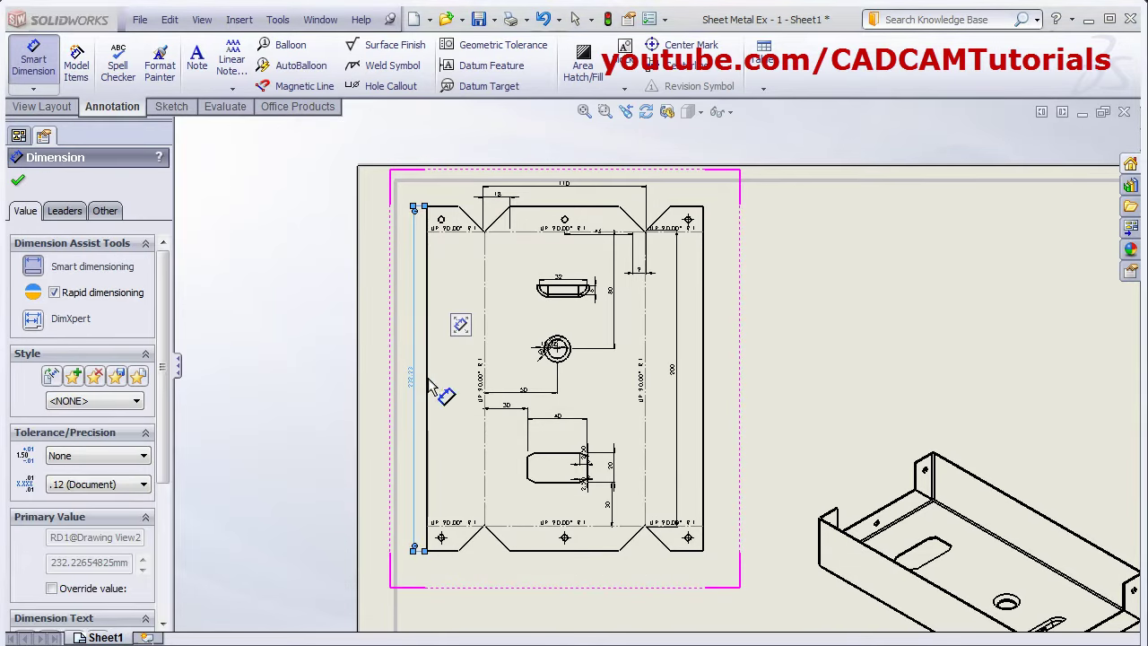
pyautogui.scroll(-2, 461, 367)
pyautogui.scroll(-1, 459, 549)
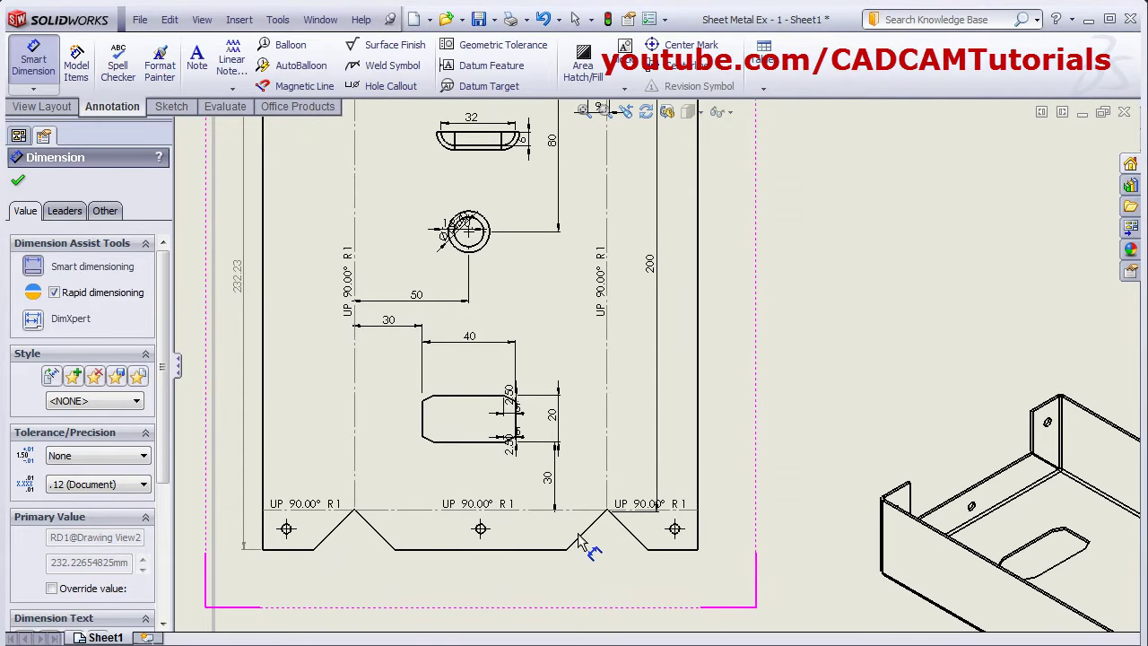
pyautogui.moveTo(585, 536); pyautogui.dragTo(563, 527, button='middle')
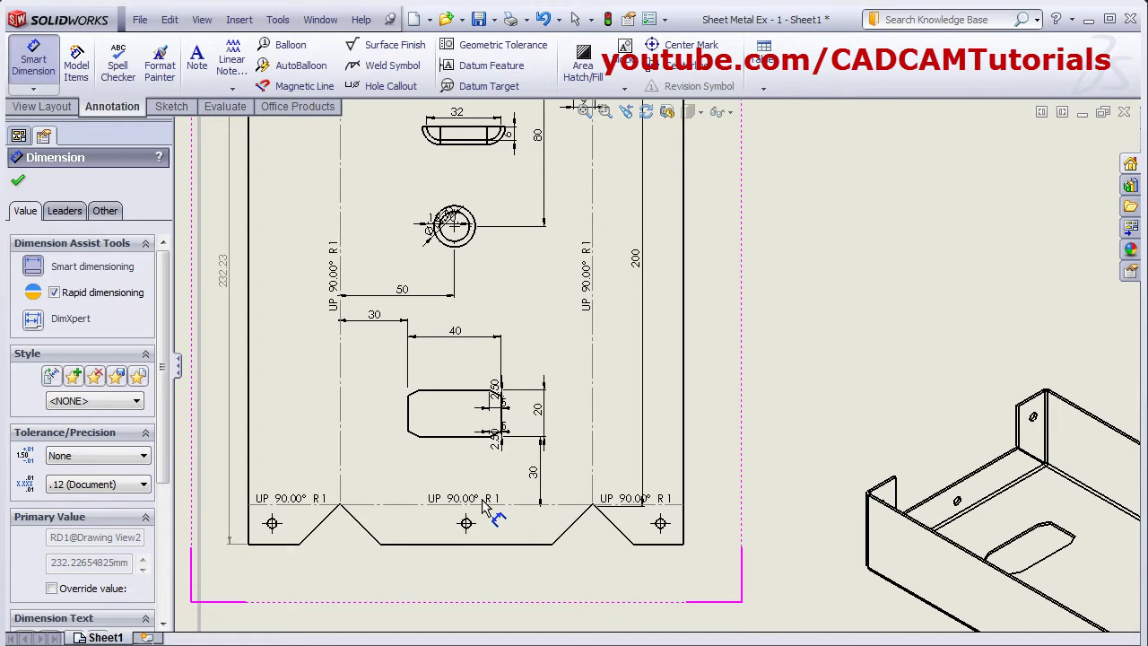
pyautogui.scroll(4, 501, 522)
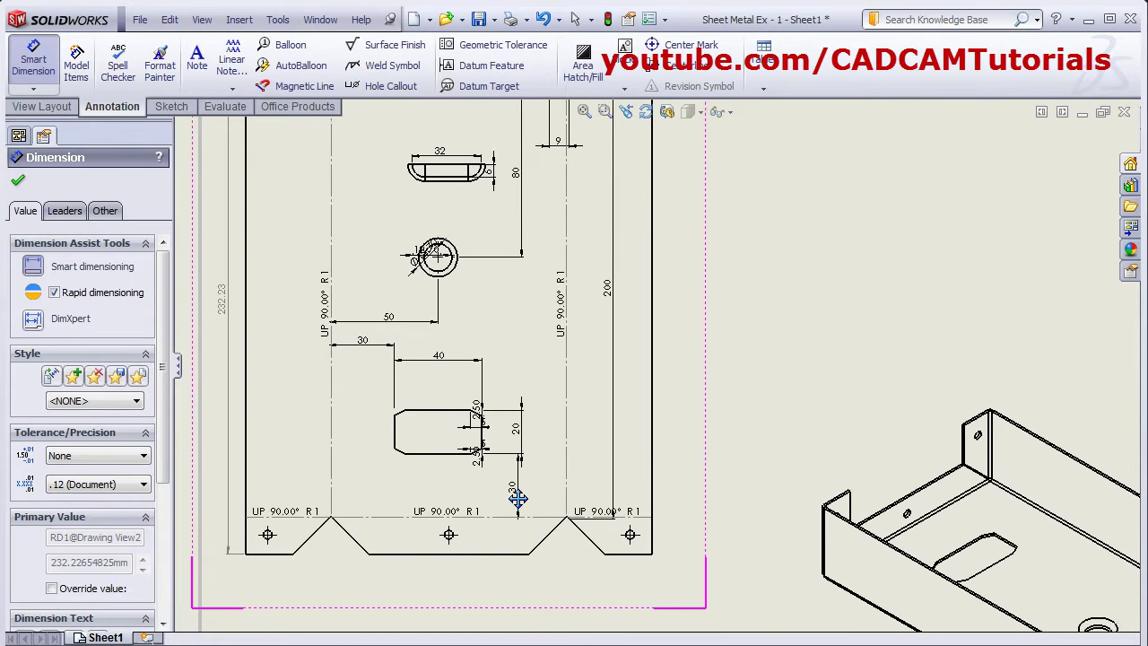
pyautogui.scroll(1, 497, 502)
pyautogui.press('f')
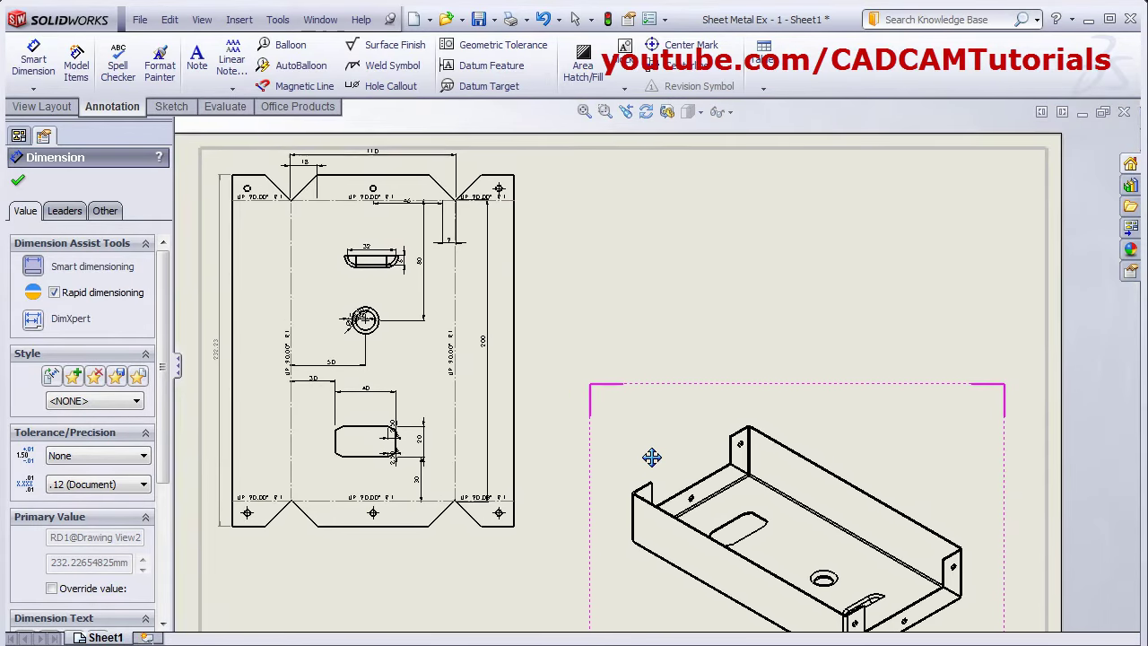
pyautogui.moveTo(613, 322); pyautogui.dragTo(653, 356, button='middle')
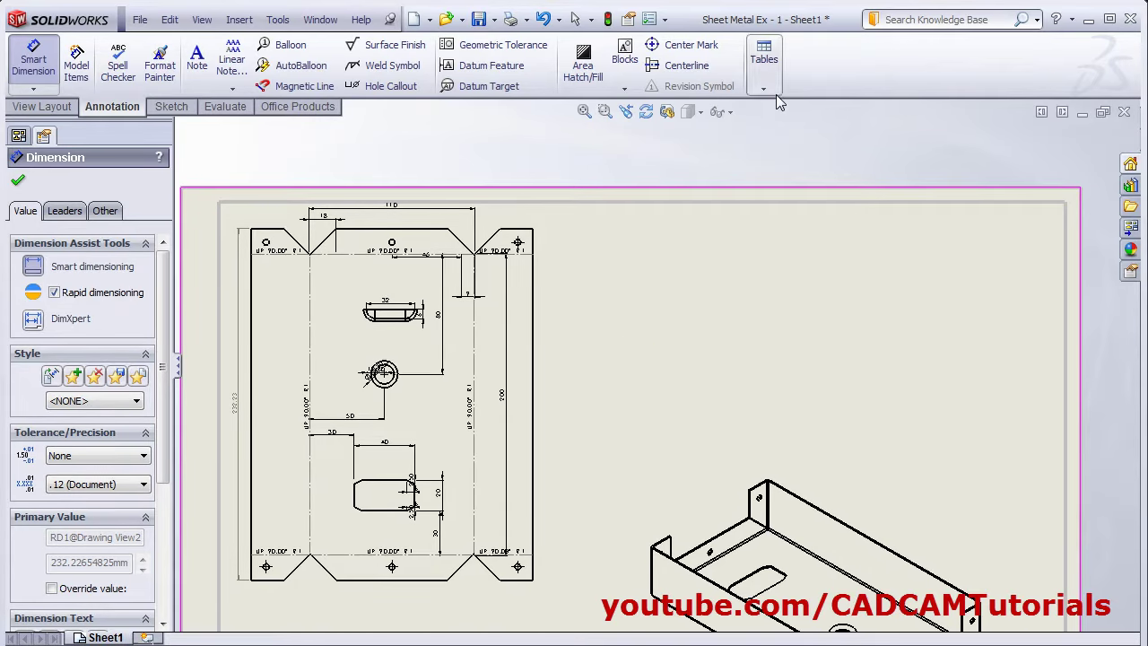
# Create a bend table from the flat pattern view using the bendtable-standard template.
pyautogui.click(763, 87)
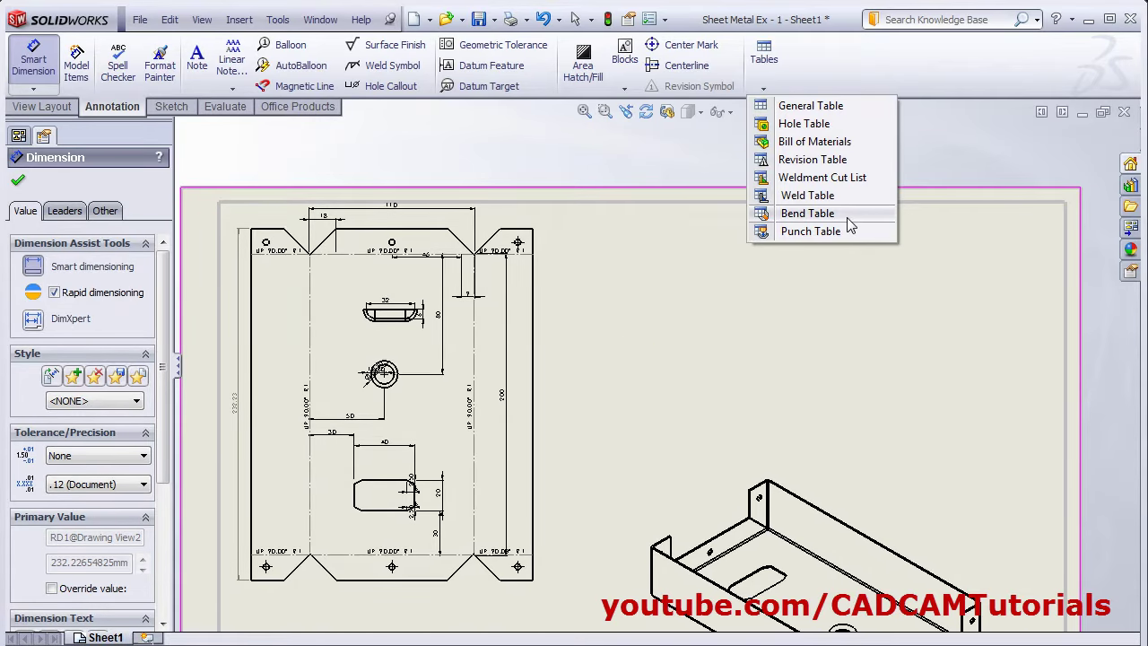
pyautogui.click(807, 214)
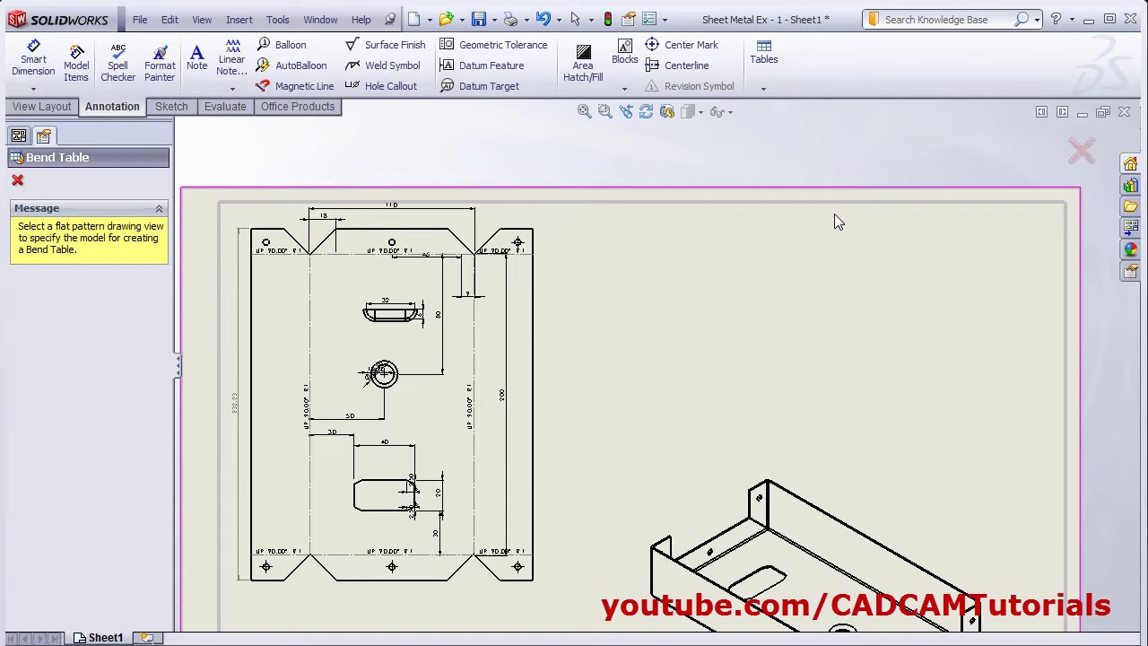
pyautogui.click(543, 362)
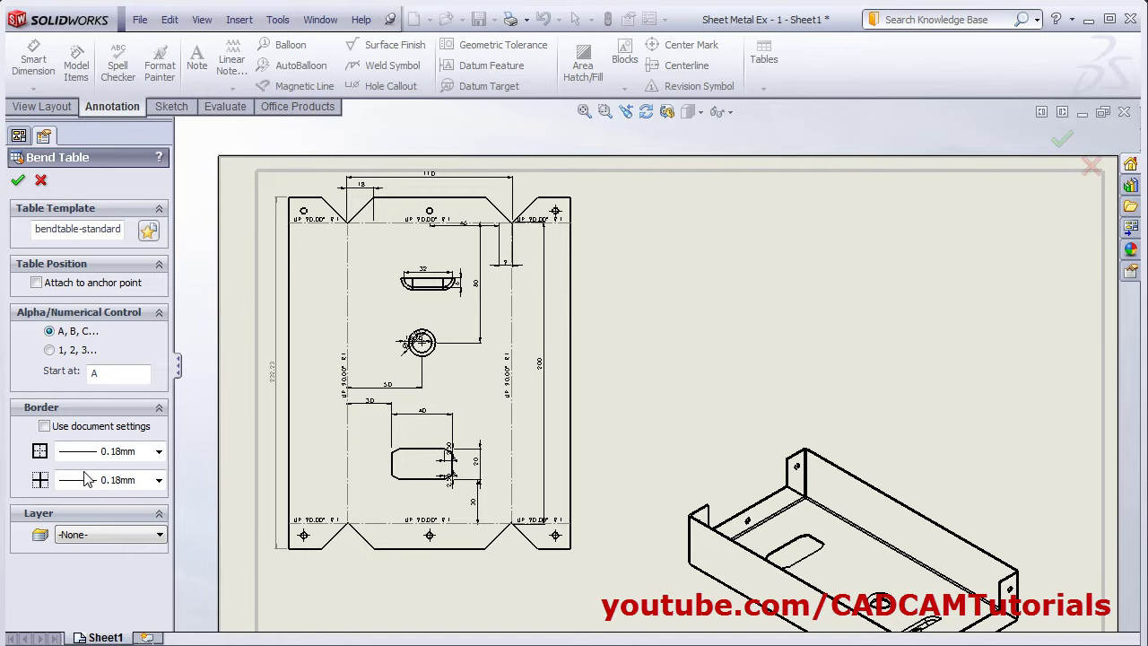
pyautogui.click(17, 182)
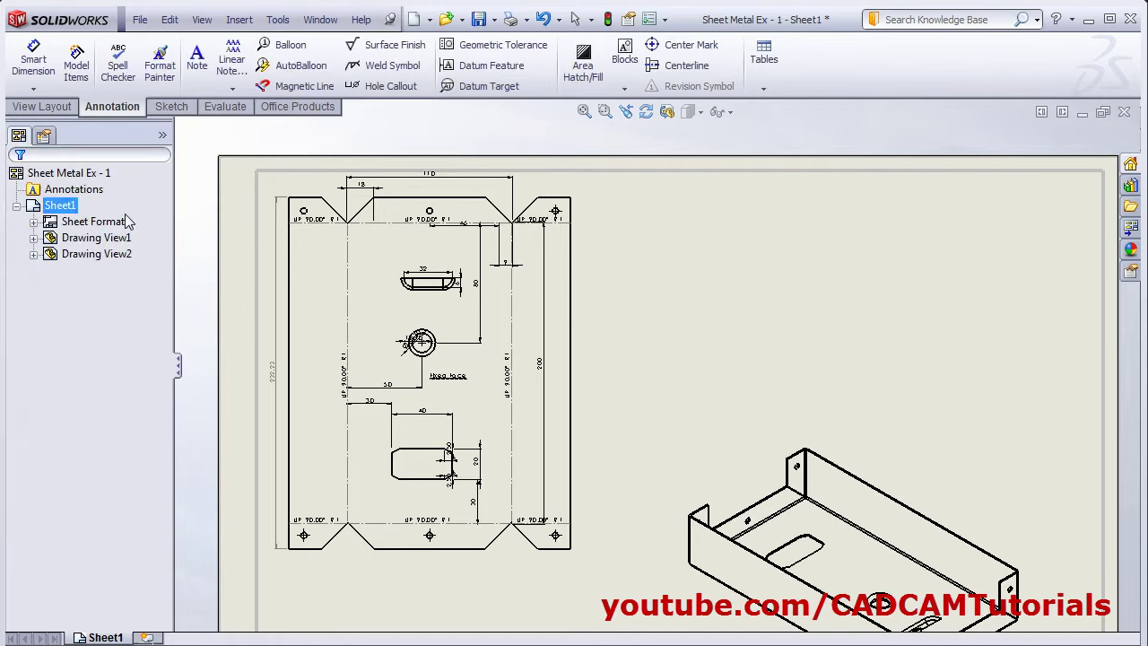
# Drop the bend table at the sheet's top-right corner and inspect the tagged flat pattern.
pyautogui.click(780, 136)
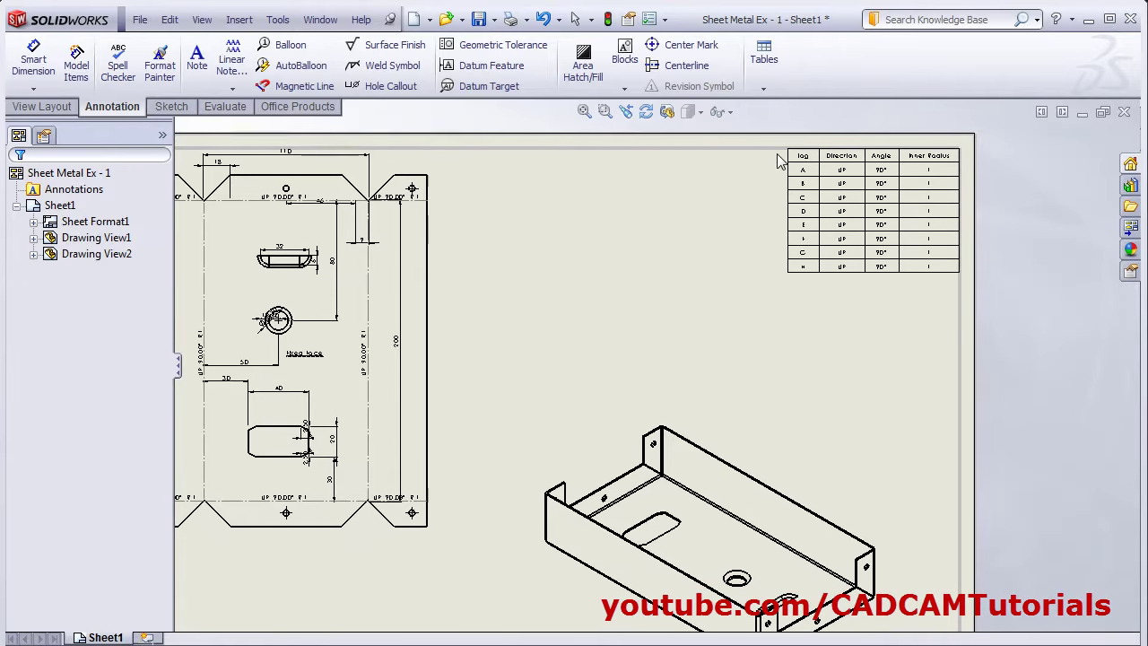
pyautogui.scroll(-3, 627, 260)
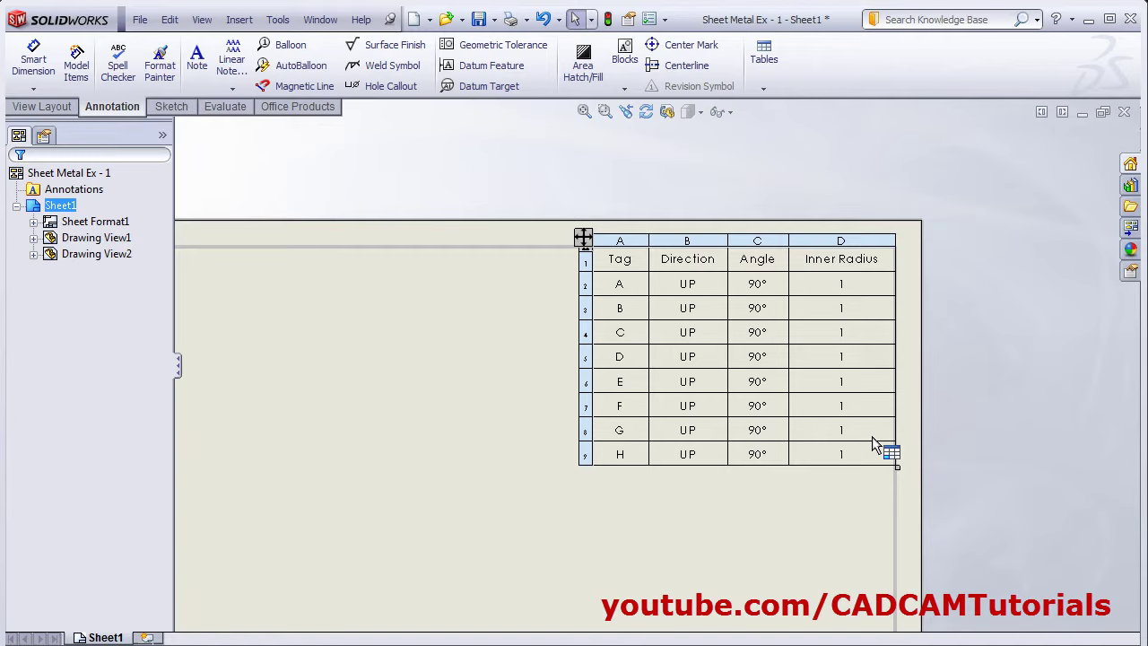
pyautogui.scroll(3, 556, 390)
pyautogui.scroll(-2, 930, 304)
pyautogui.scroll(2, 930, 305)
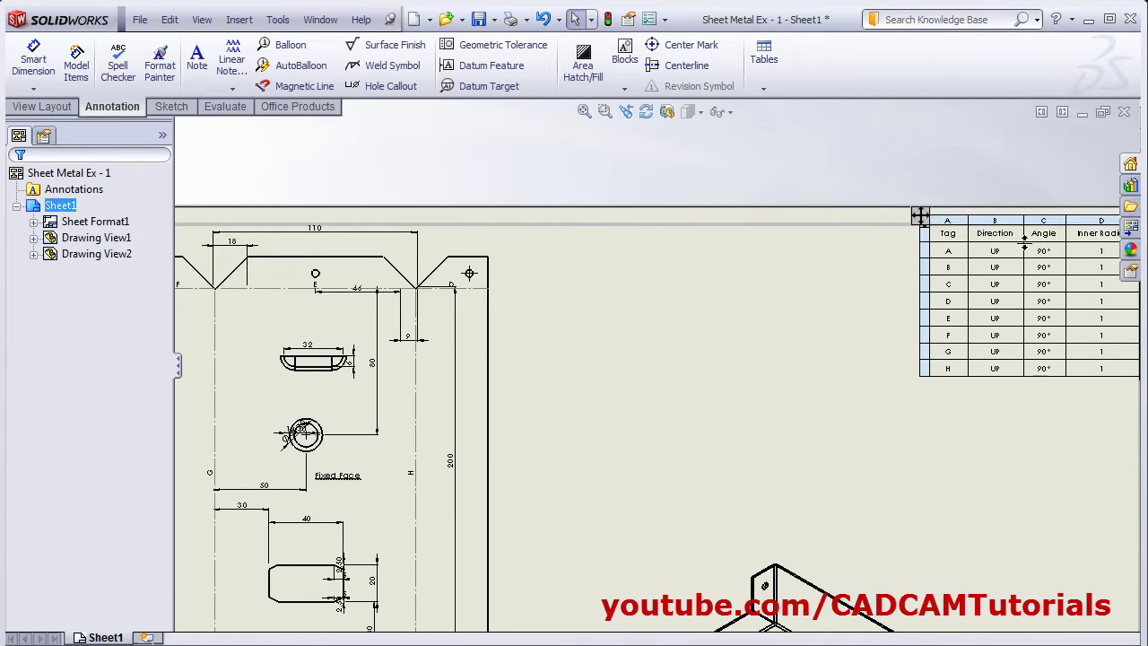
pyautogui.scroll(-4, 833, 302)
pyautogui.moveTo(545, 374)
pyautogui.keyDown('ctrl'); pyautogui.mouseDown(button='middle')
pyautogui.moveTo(443, 349)
pyautogui.moveTo(390, 270)
pyautogui.mouseUp(button='middle'); pyautogui.keyUp('ctrl')
pyautogui.scroll(1, 390, 269)
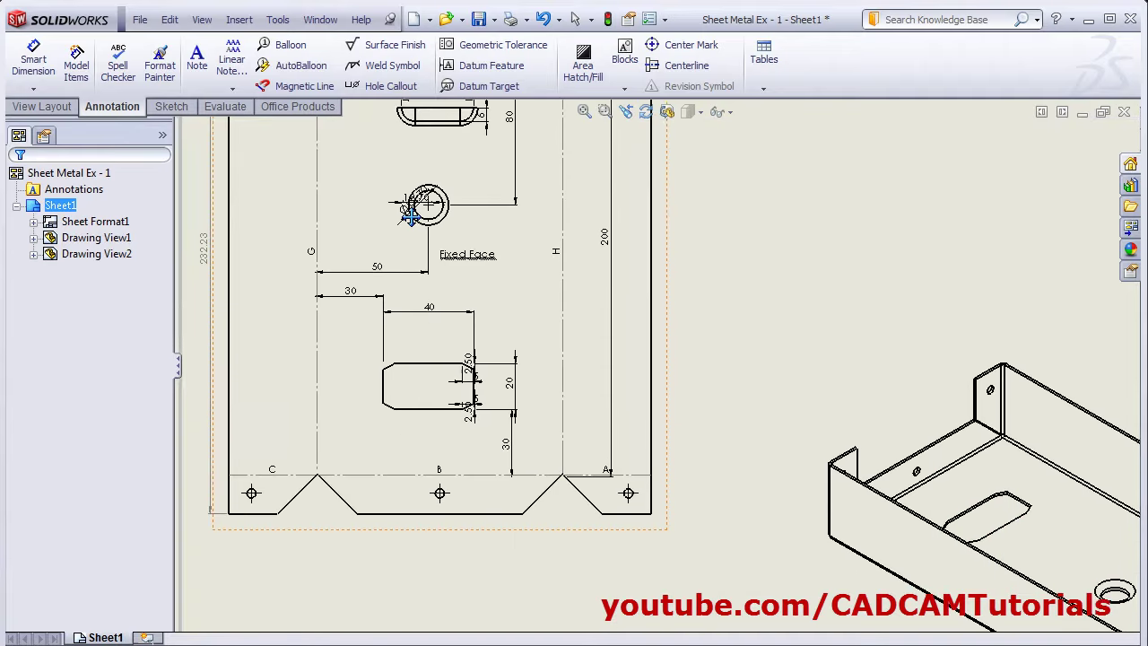
pyautogui.moveTo(549, 546)
pyautogui.keyDown('ctrl'); pyautogui.mouseDown(button='middle')
pyautogui.moveTo(558, 592)
pyautogui.moveTo(542, 628)
pyautogui.mouseUp(button='middle'); pyautogui.keyUp('ctrl')
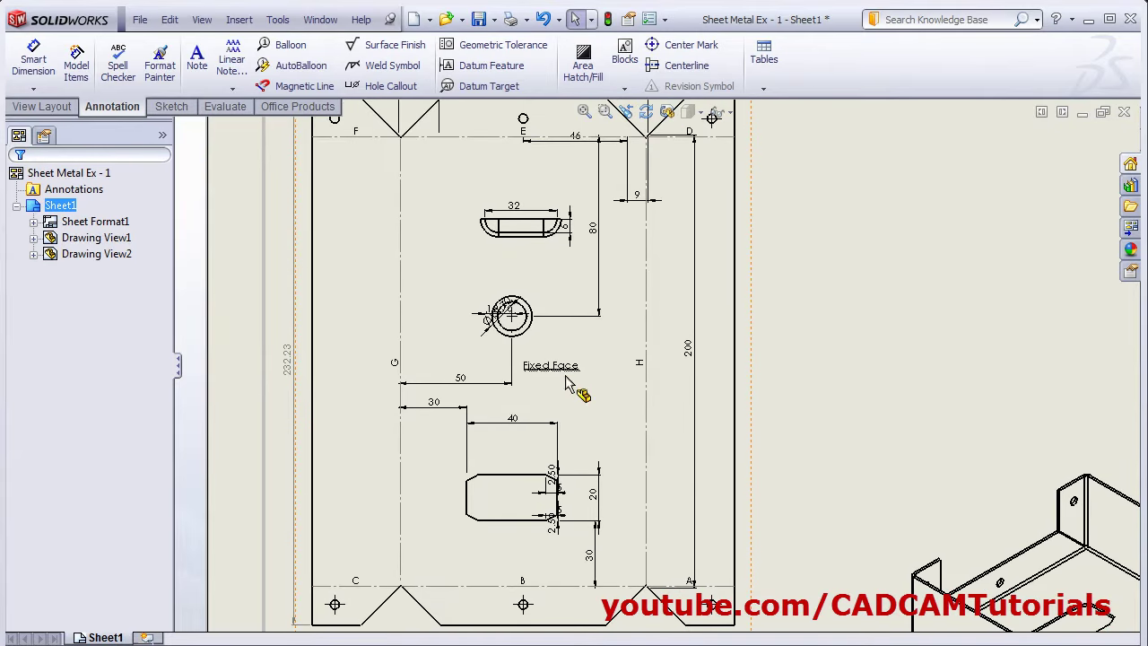
pyautogui.keyDown('ctrl'); pyautogui.moveTo(591, 346); pyautogui.dragTo(595, 435, button='middle'); pyautogui.keyUp('ctrl')
pyautogui.moveTo(559, 350)
pyautogui.keyDown('ctrl'); pyautogui.mouseDown(button='middle')
pyautogui.moveTo(538, 321)
pyautogui.moveTo(556, 386)
pyautogui.mouseUp(button='middle'); pyautogui.keyUp('ctrl')
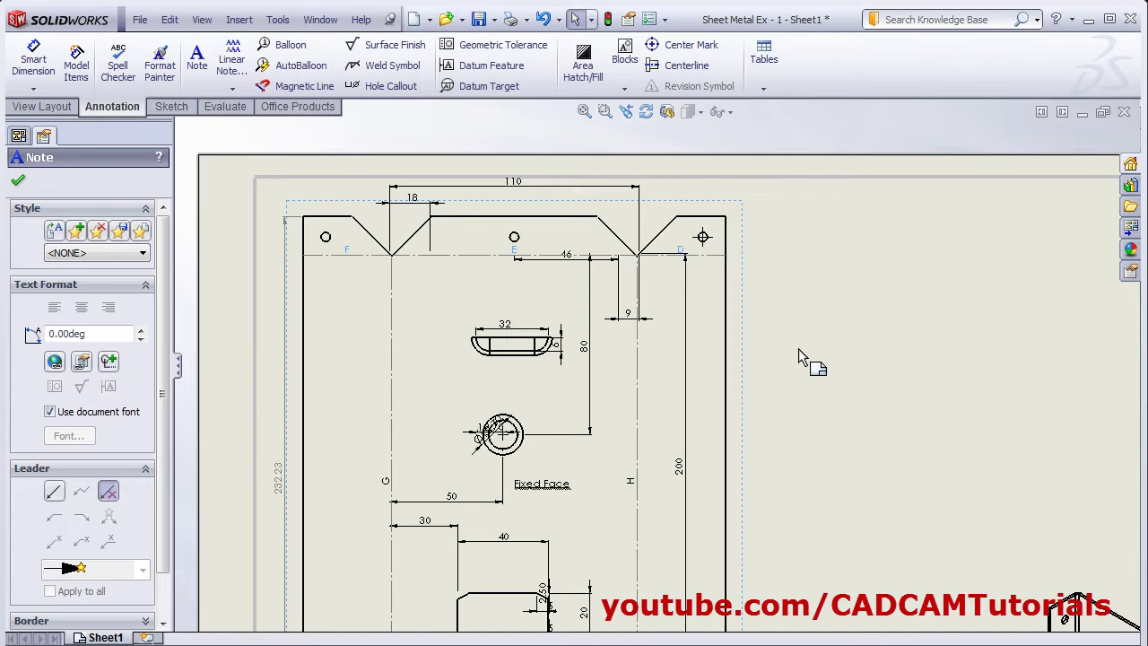
# Give the bend tag notes leaders with a chosen leader style.
pyautogui.click(55, 496)
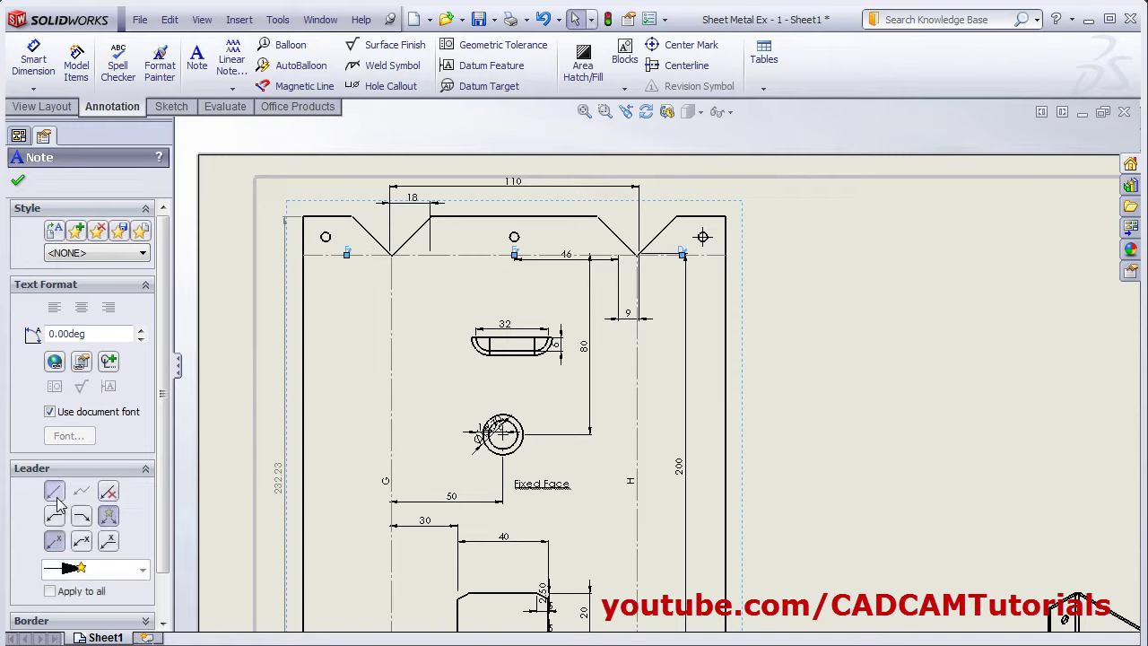
pyautogui.click(107, 543)
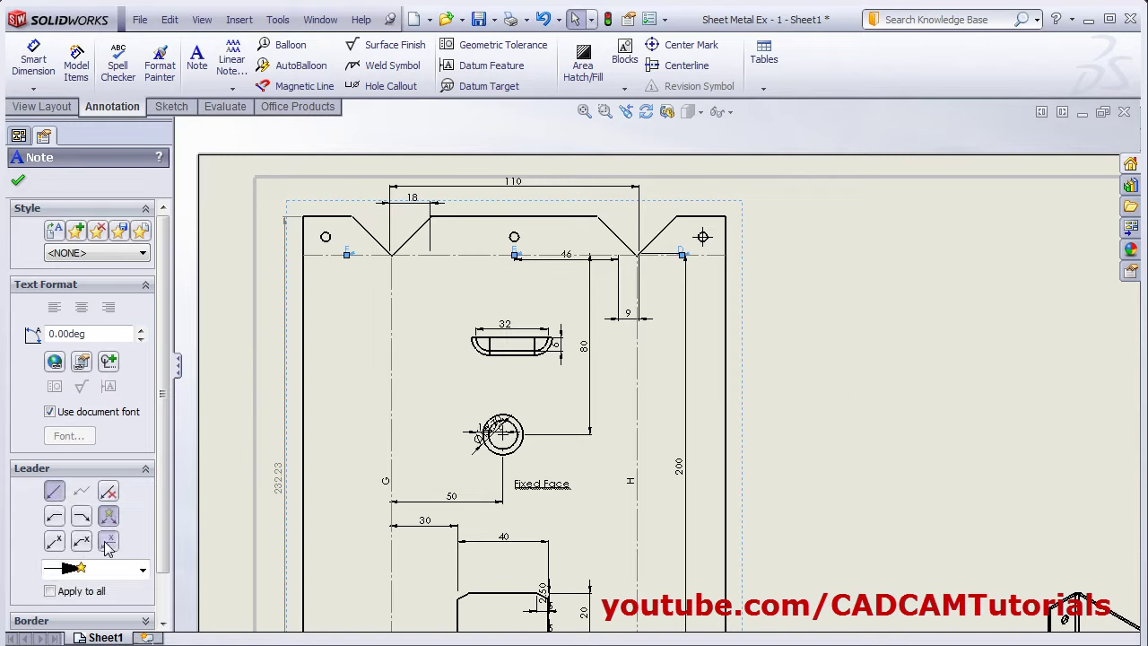
pyautogui.click(19, 185)
pyautogui.scroll(2, 403, 223)
pyautogui.scroll(-4, 518, 339)
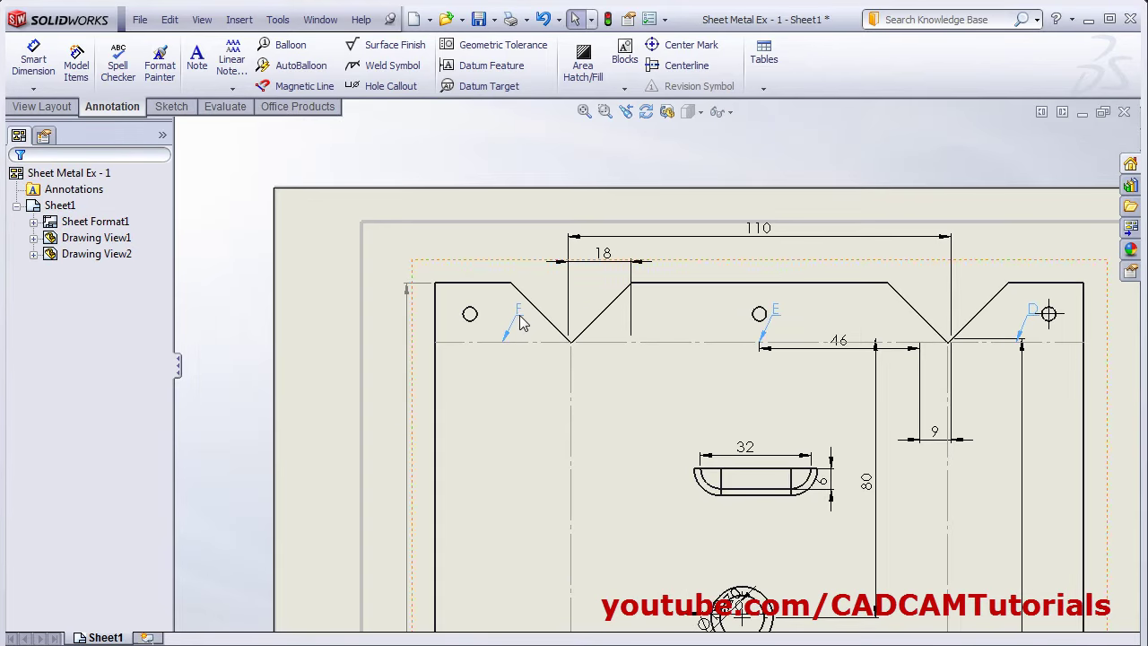
# Move the D bend tag into line with the F tag.
pyautogui.click(520, 317)
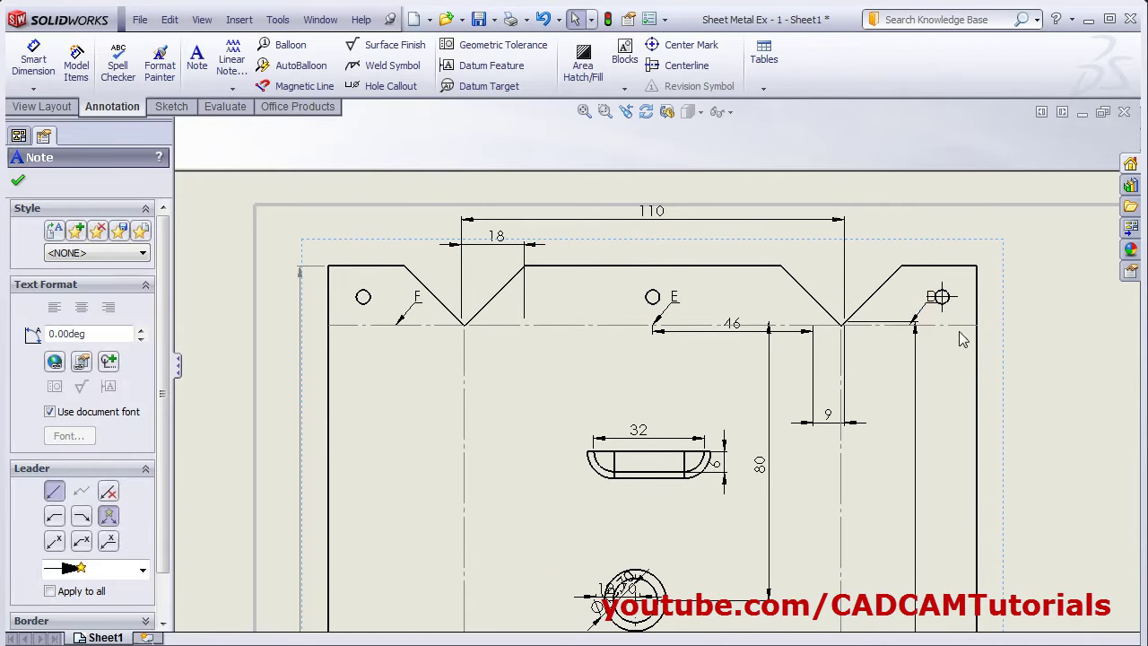
pyautogui.click(928, 314)
pyautogui.moveTo(928, 313); pyautogui.dragTo(923, 312)
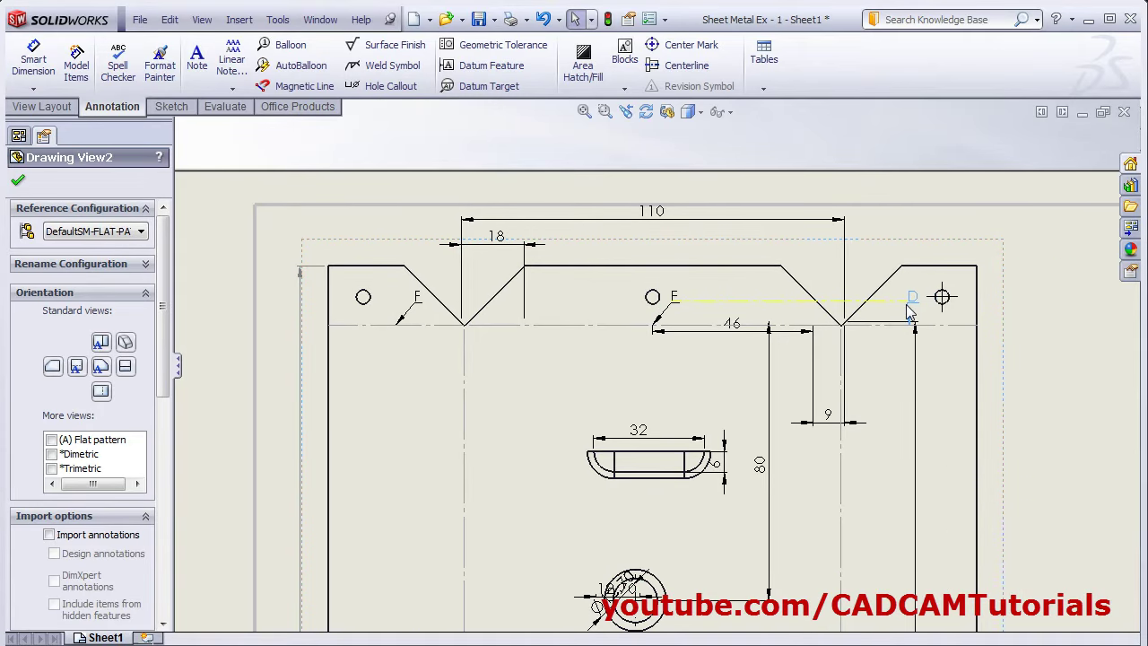
pyautogui.click(600, 216)
# Start a punch table with the bottom edge as X datum and left edge as Y datum.
pyautogui.press('f')
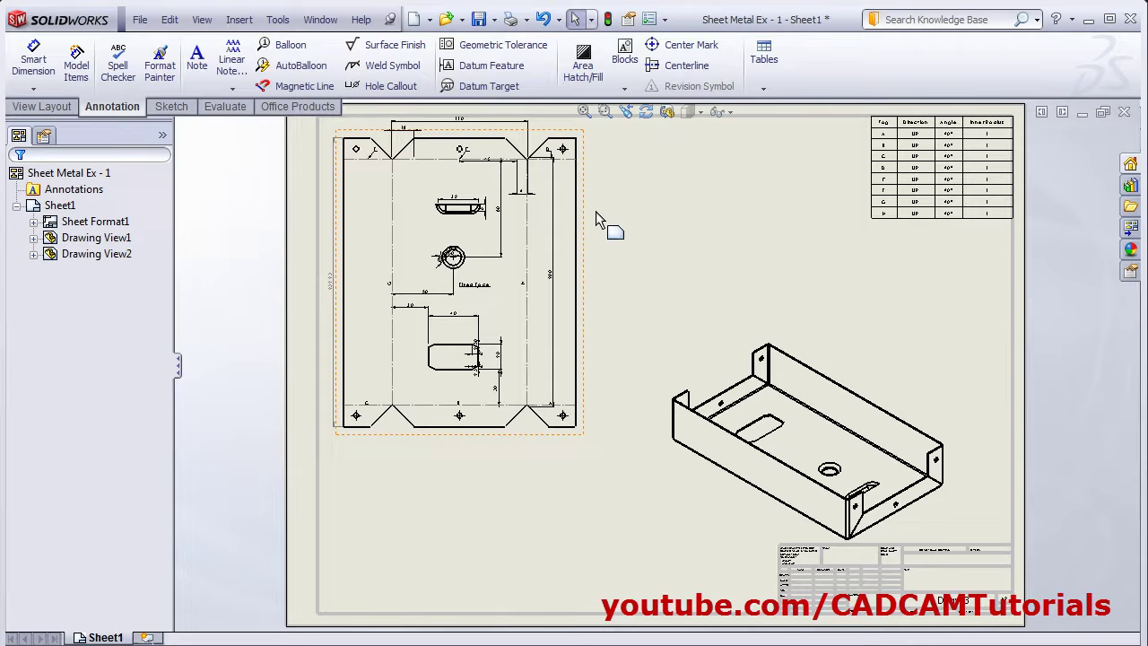
pyautogui.scroll(-3, 618, 358)
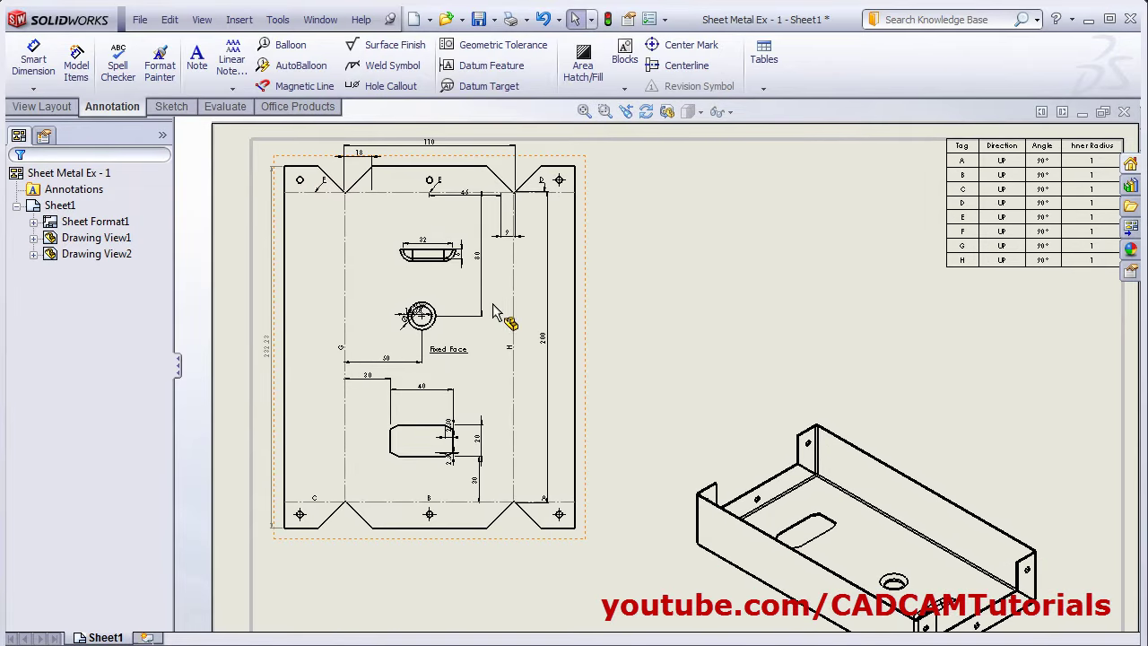
pyautogui.click(763, 87)
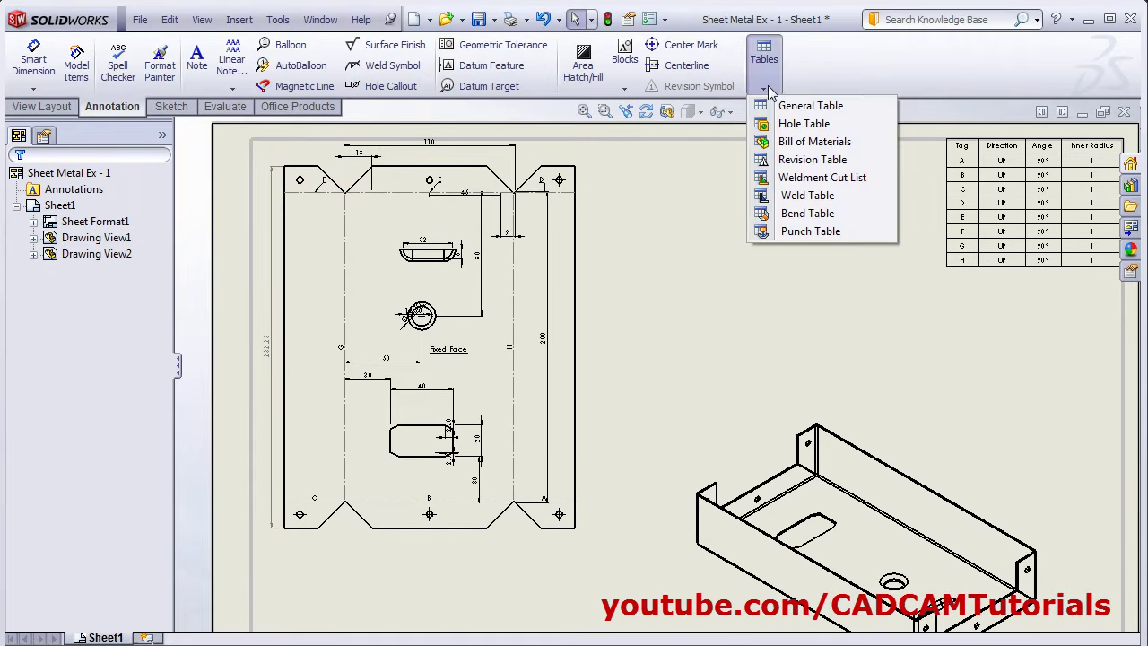
pyautogui.click(810, 232)
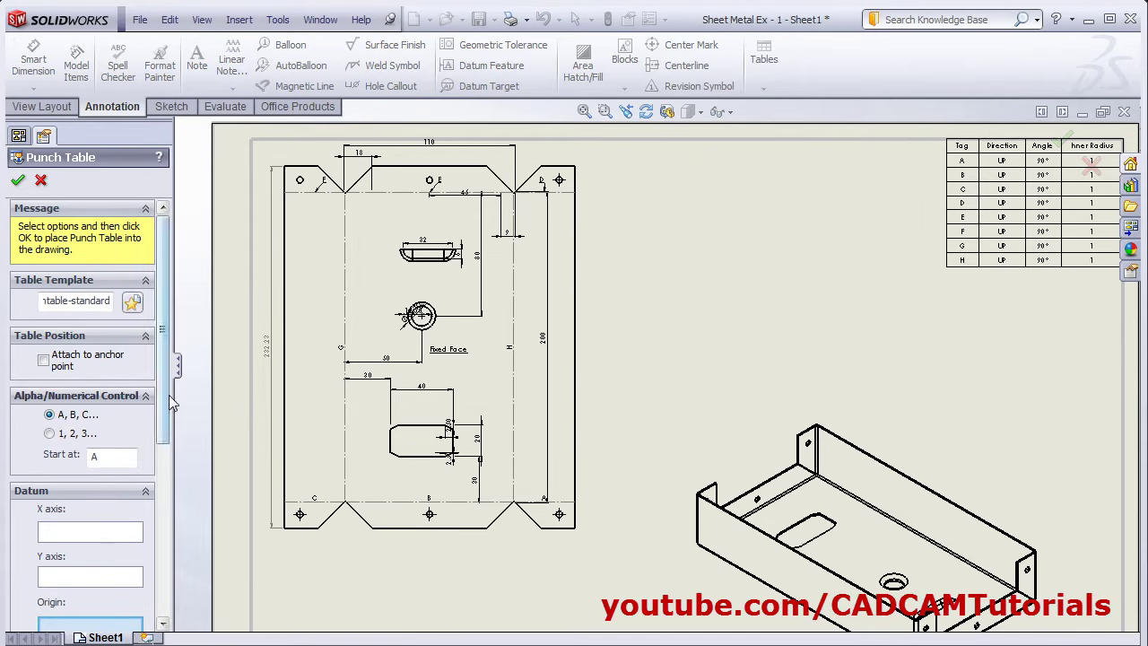
pyautogui.scroll(-3, 27, 379)
pyautogui.click(54, 410)
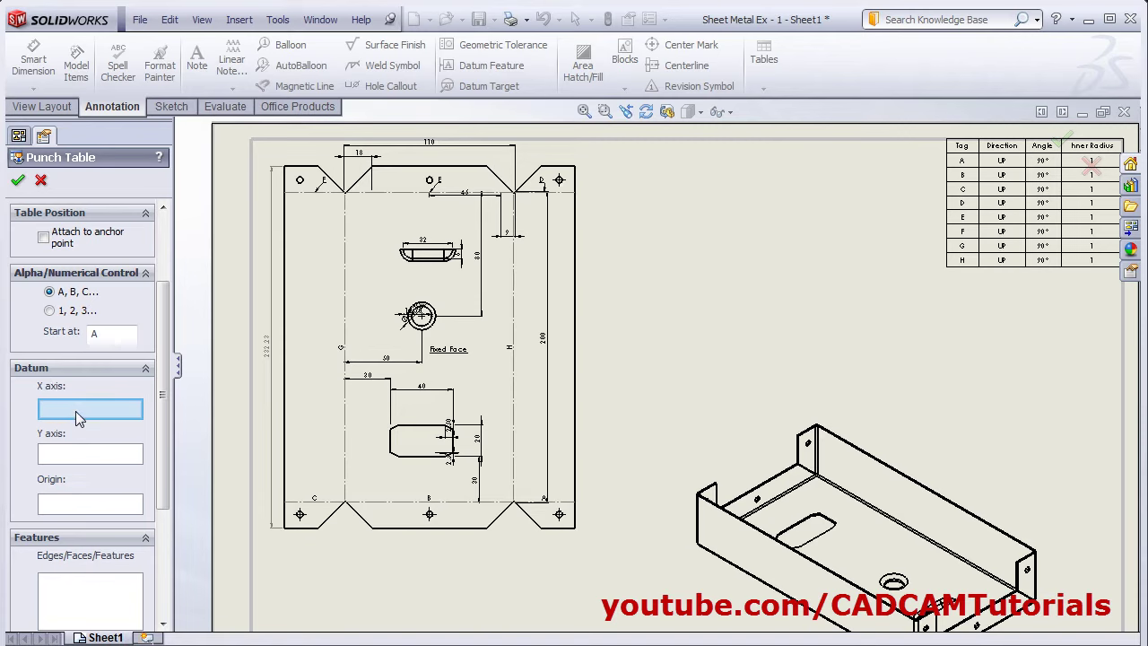
pyautogui.click(301, 530)
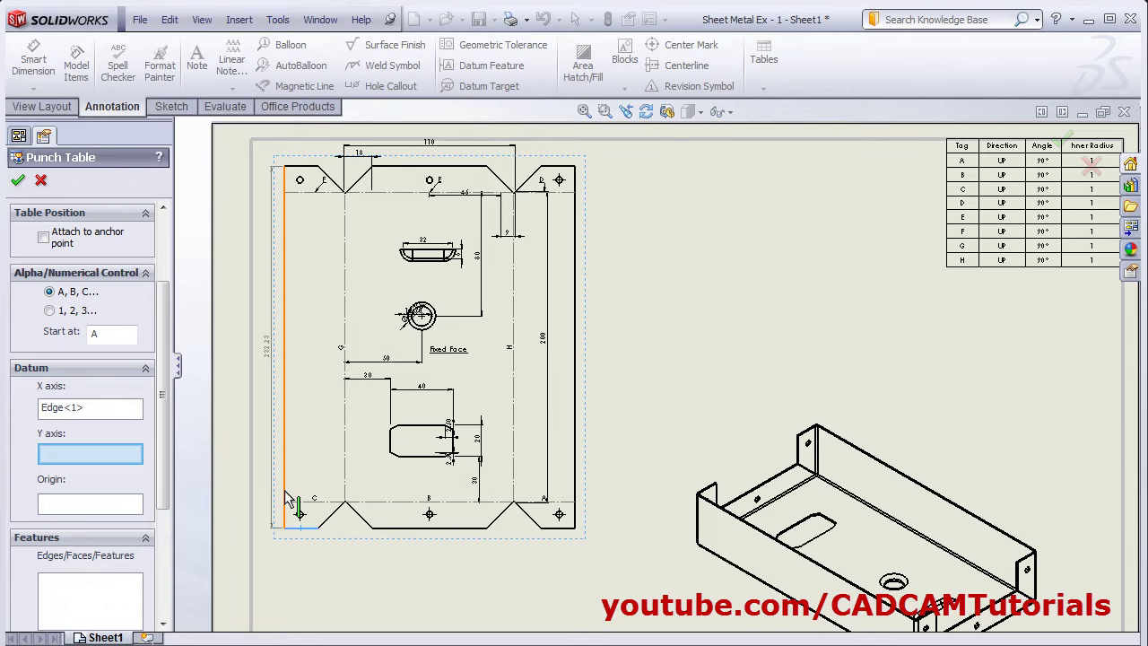
pyautogui.click(285, 504)
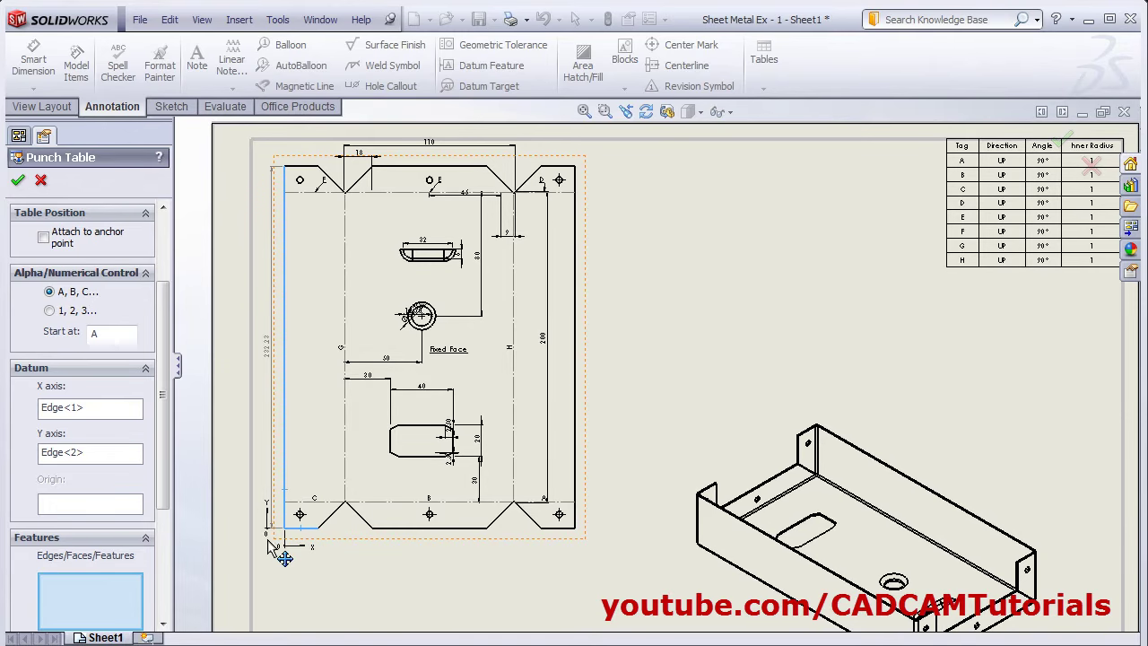
# Add the round hole and small slot to the punch table and confirm it.
pyautogui.scroll(-2, 81, 546)
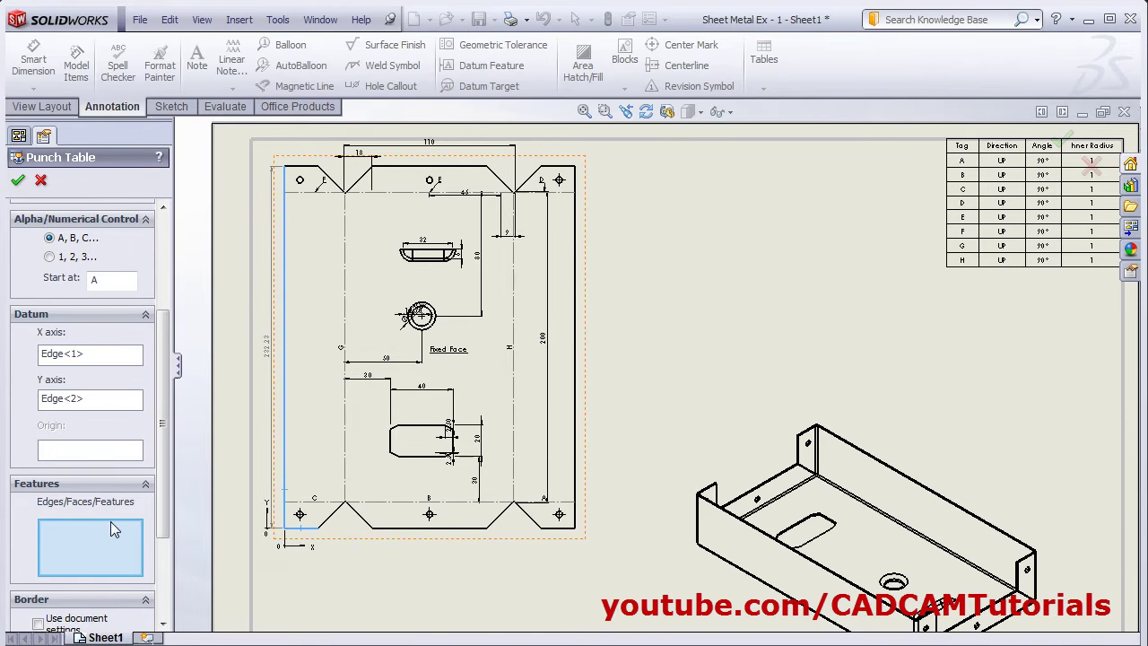
pyautogui.scroll(-2, 469, 290)
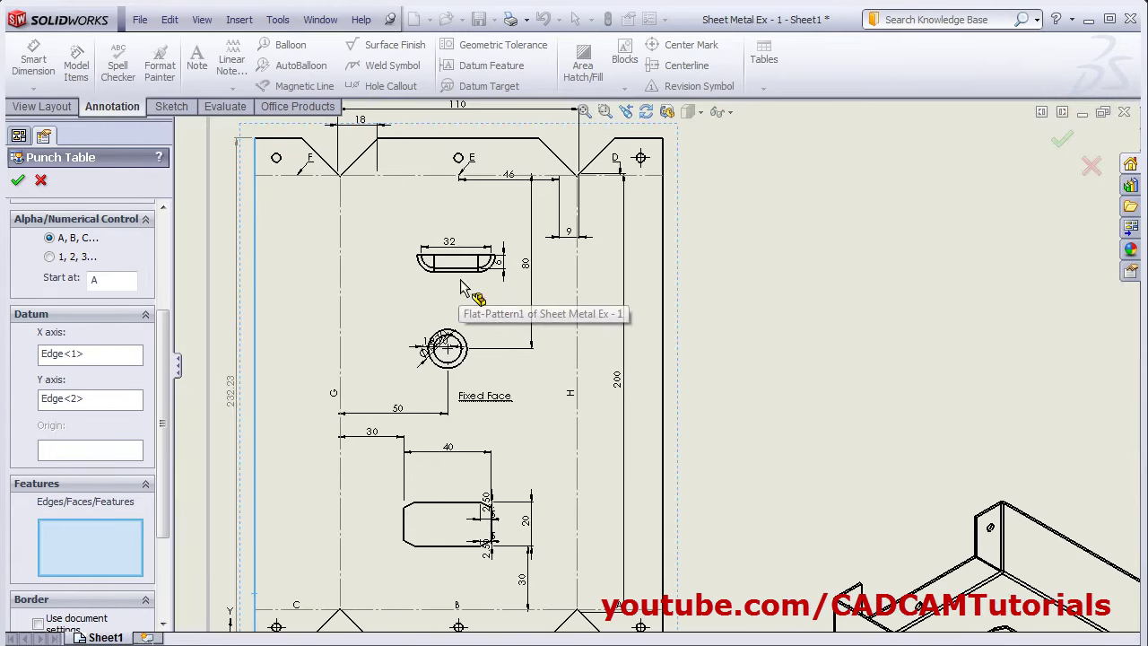
pyautogui.click(465, 368)
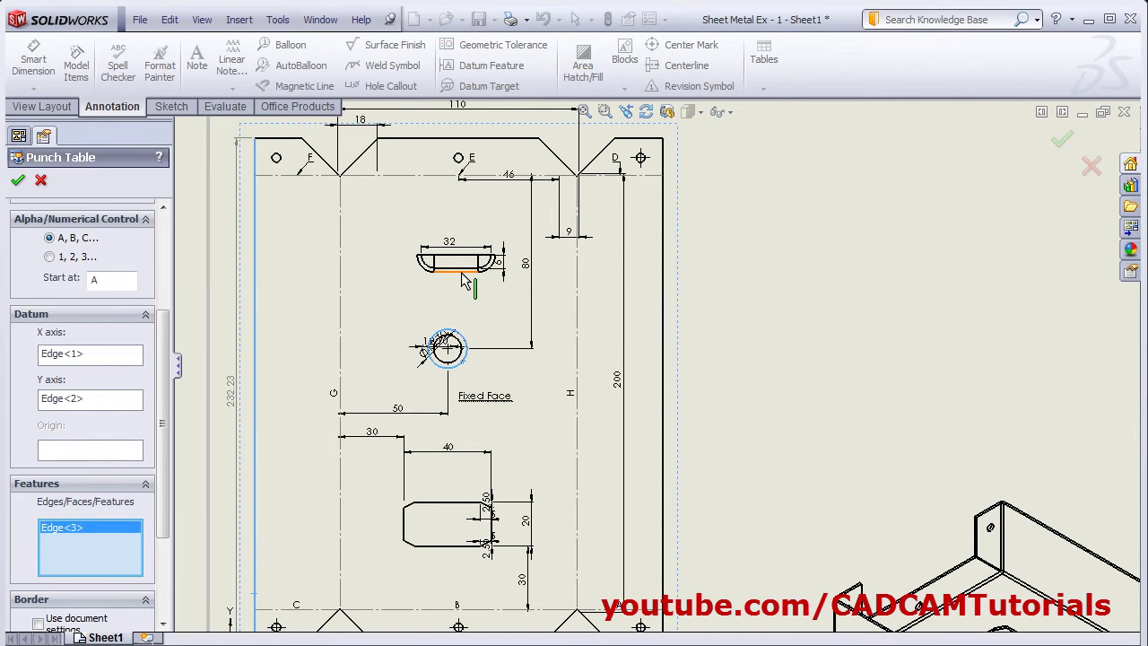
pyautogui.click(462, 271)
pyautogui.click(17, 180)
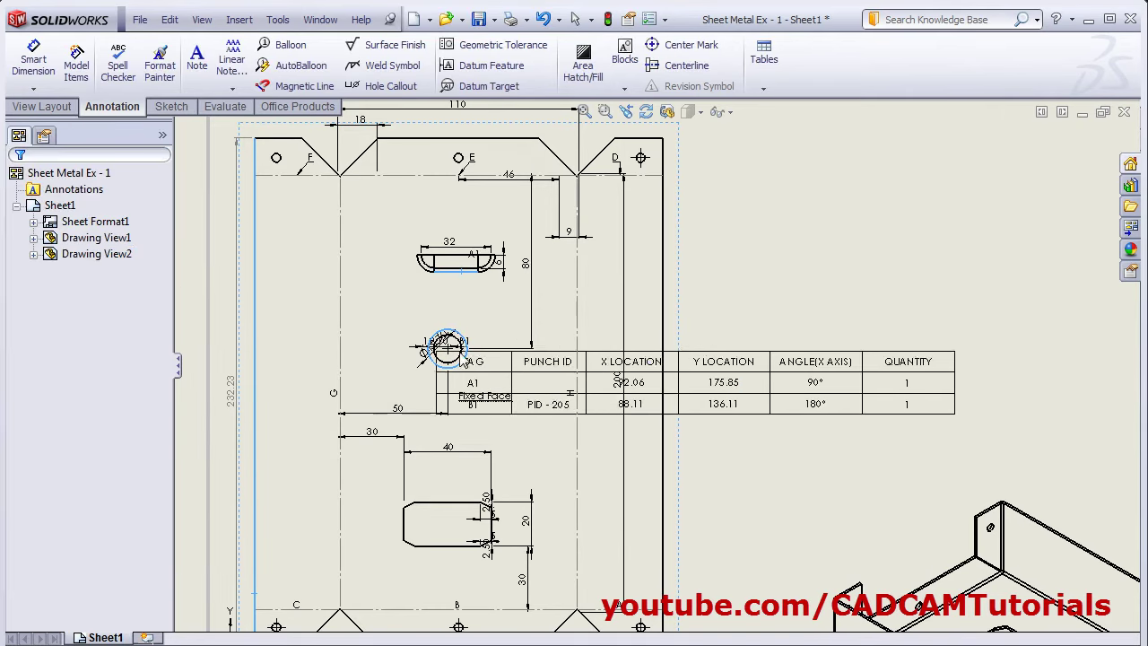
# Drop the punch table listing A1 and B1 just beneath the top-right bend table, then deselect it.
pyautogui.scroll(-2, 556, 307)
pyautogui.scroll(4, 385, 290)
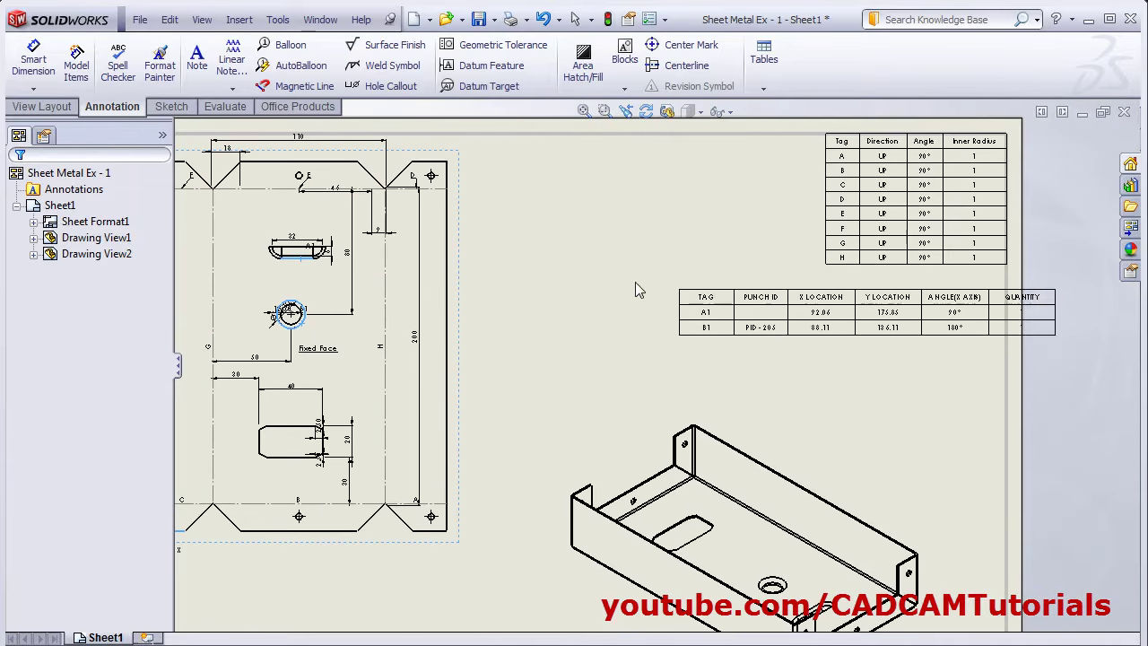
pyautogui.click(625, 274)
pyautogui.scroll(-3, 760, 359)
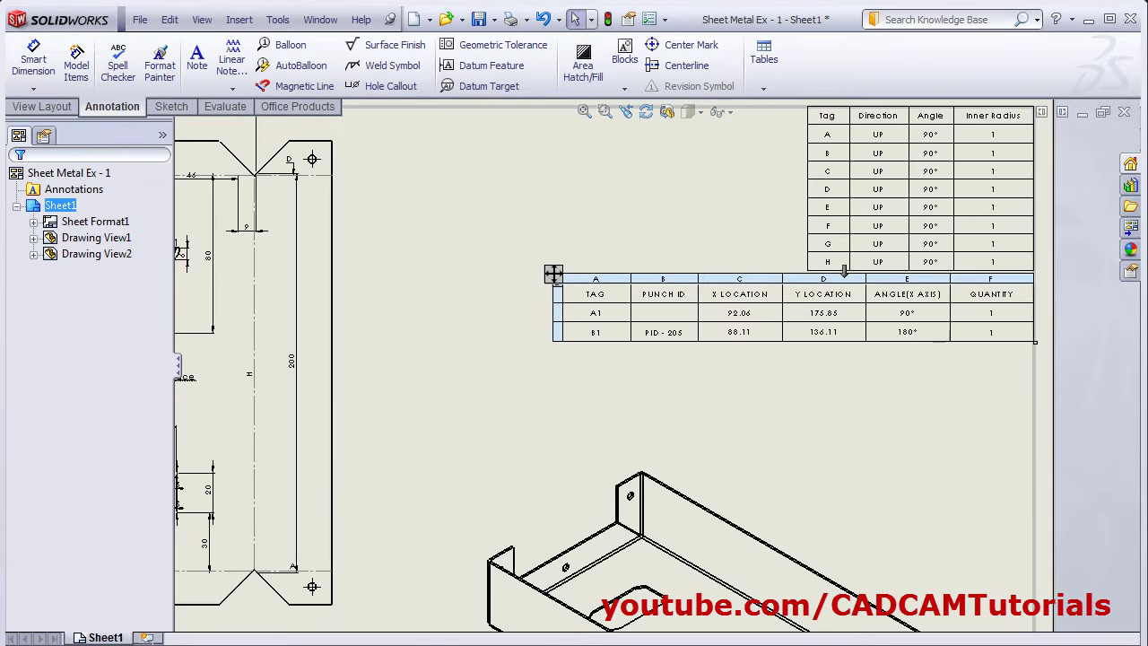
pyautogui.scroll(-1, 663, 367)
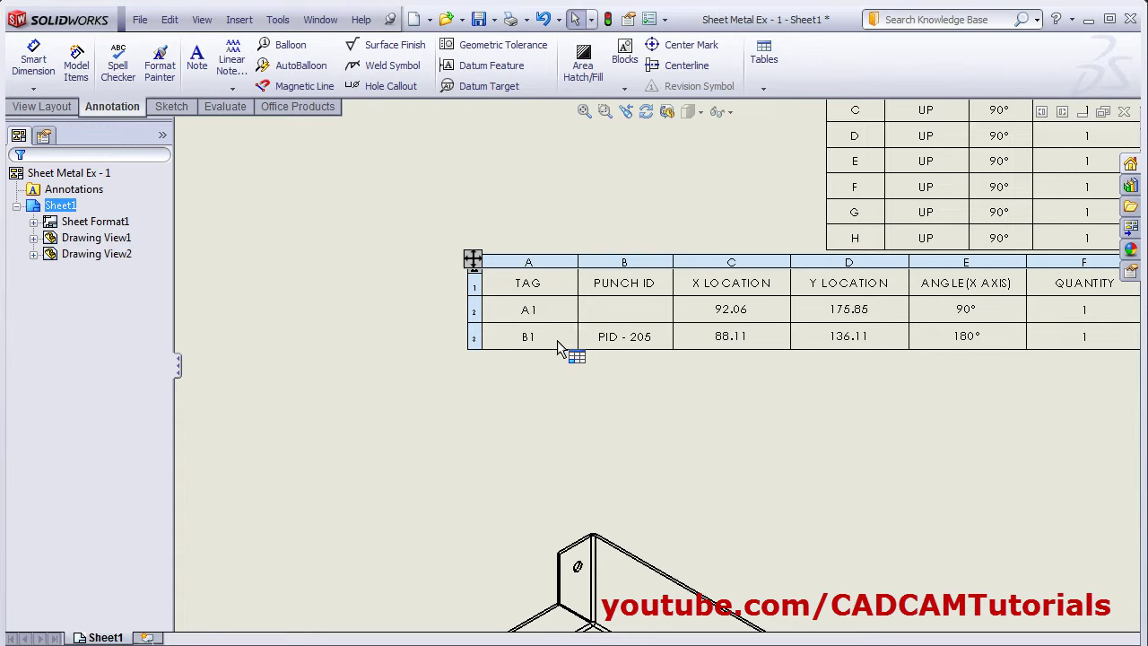
pyautogui.scroll(2, 663, 395)
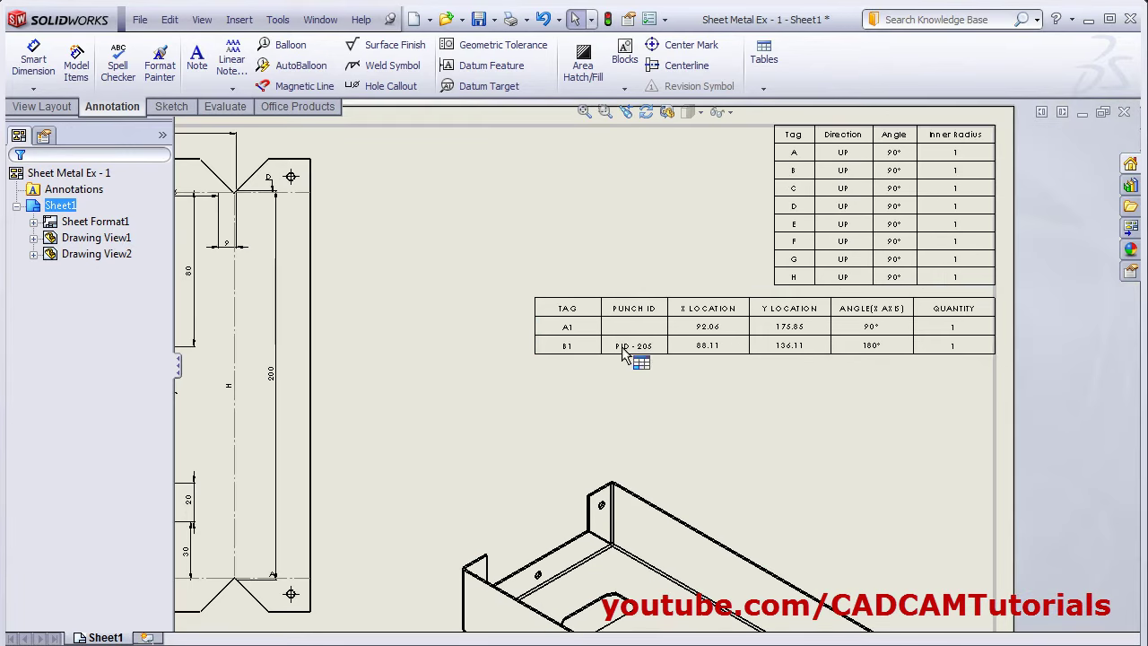
pyautogui.scroll(-1, 673, 339)
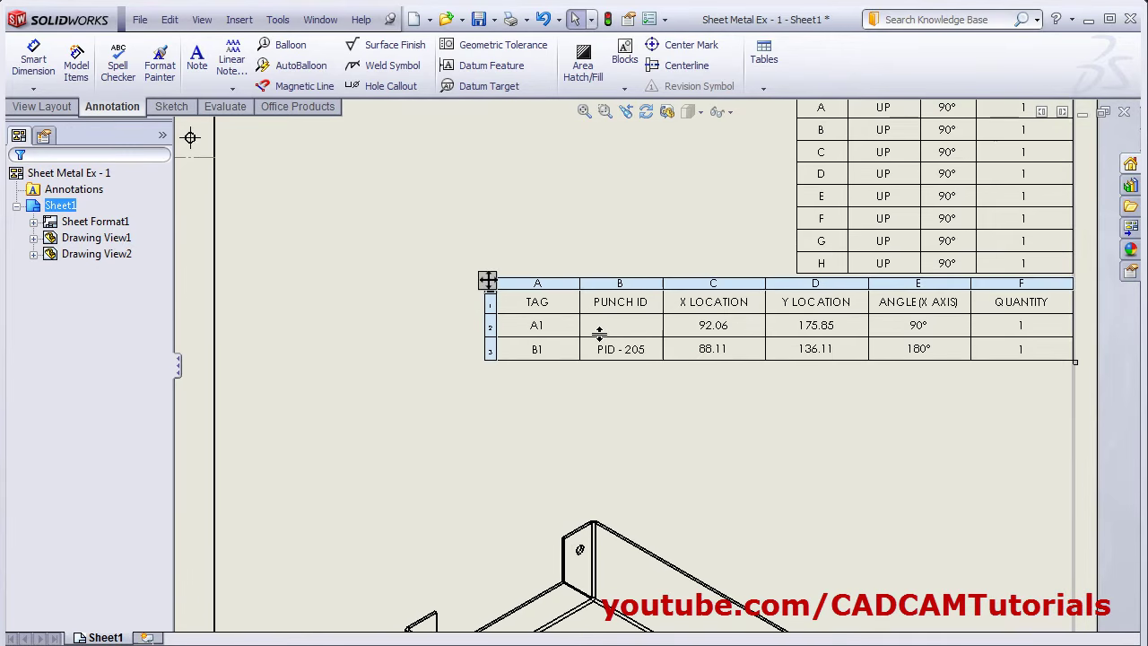
pyautogui.click(609, 387)
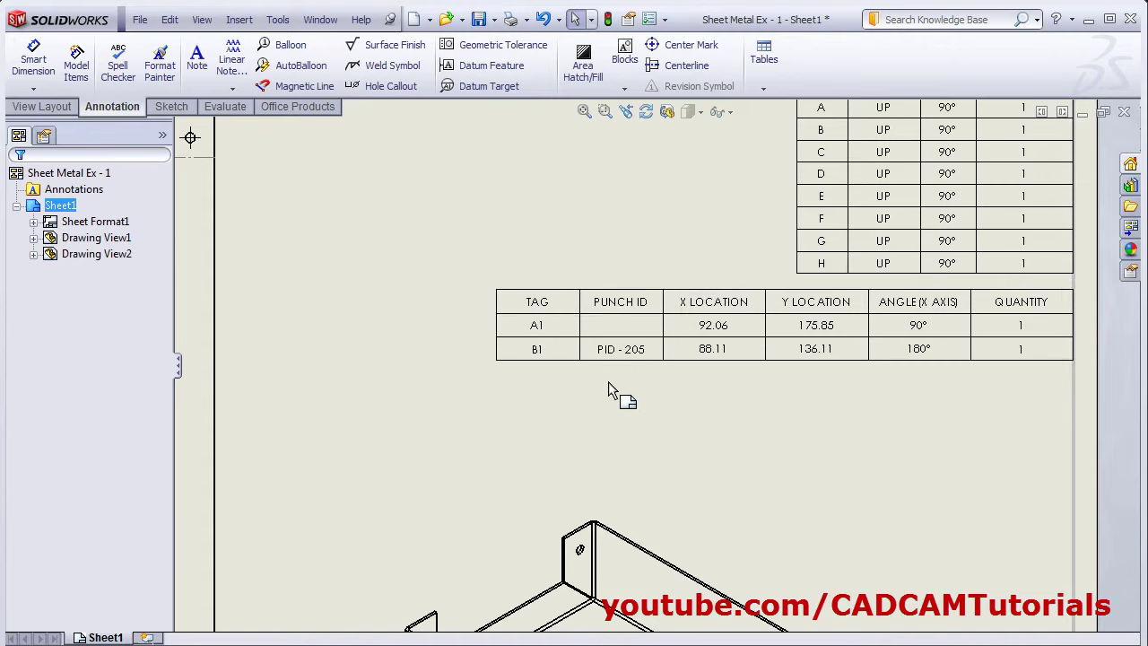
# Open the Sheet Metal Ex - 1 part from Drawing View1 in the FeatureManager tree with Open Part.
pyautogui.scroll(3, 646, 404)
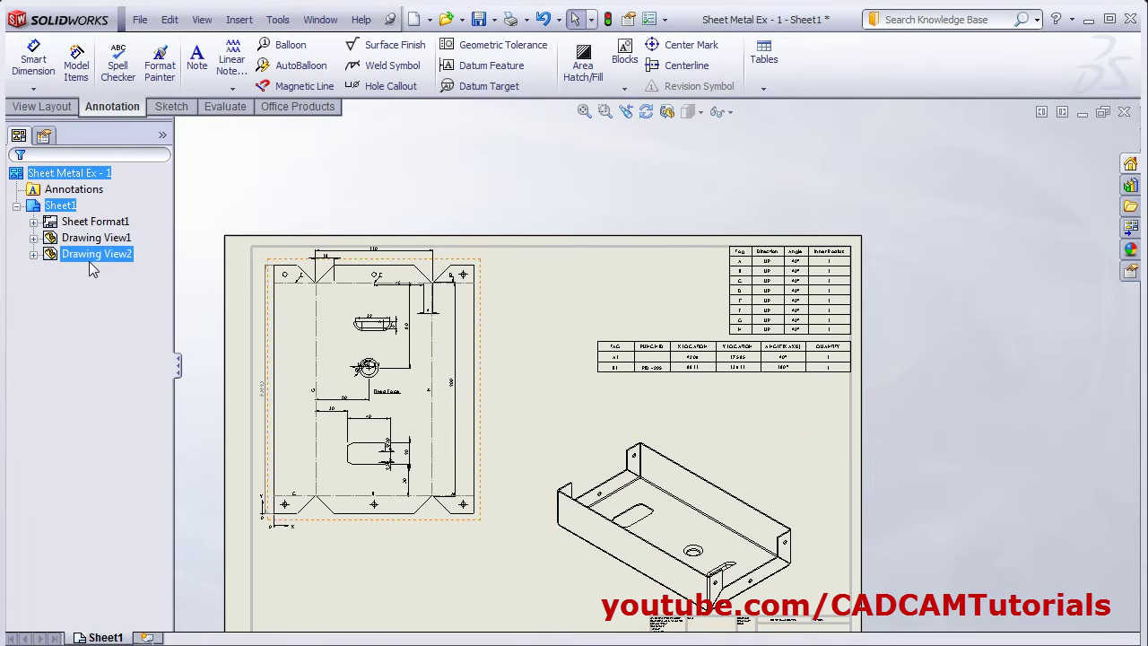
pyautogui.press('Escape')
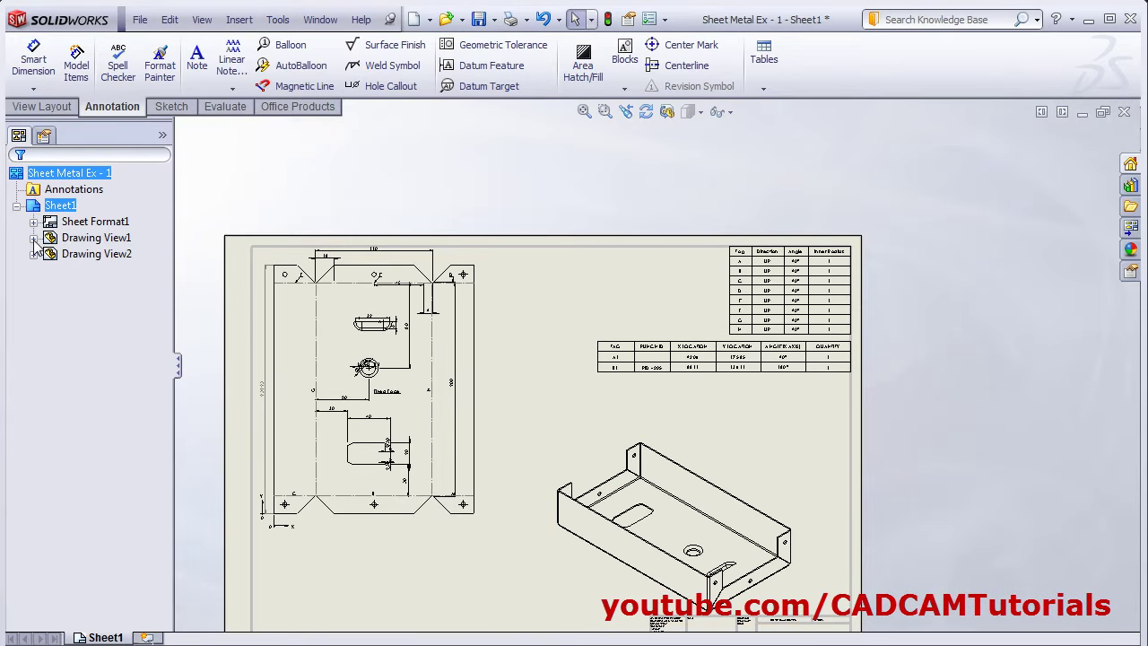
pyautogui.click(33, 238)
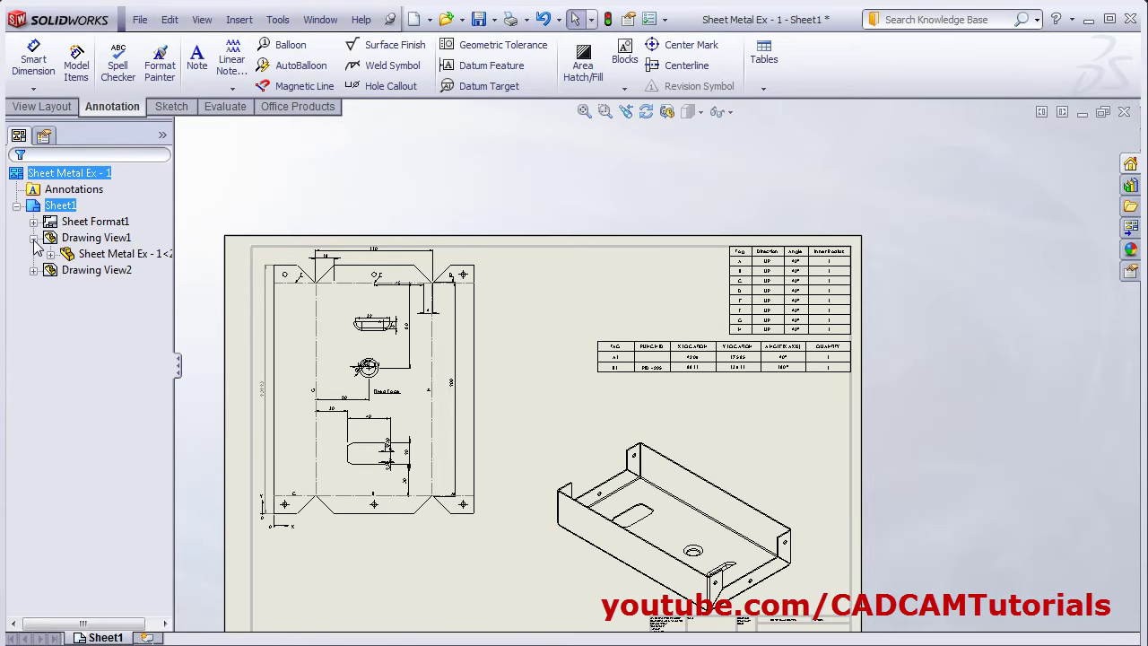
pyautogui.click(95, 259)
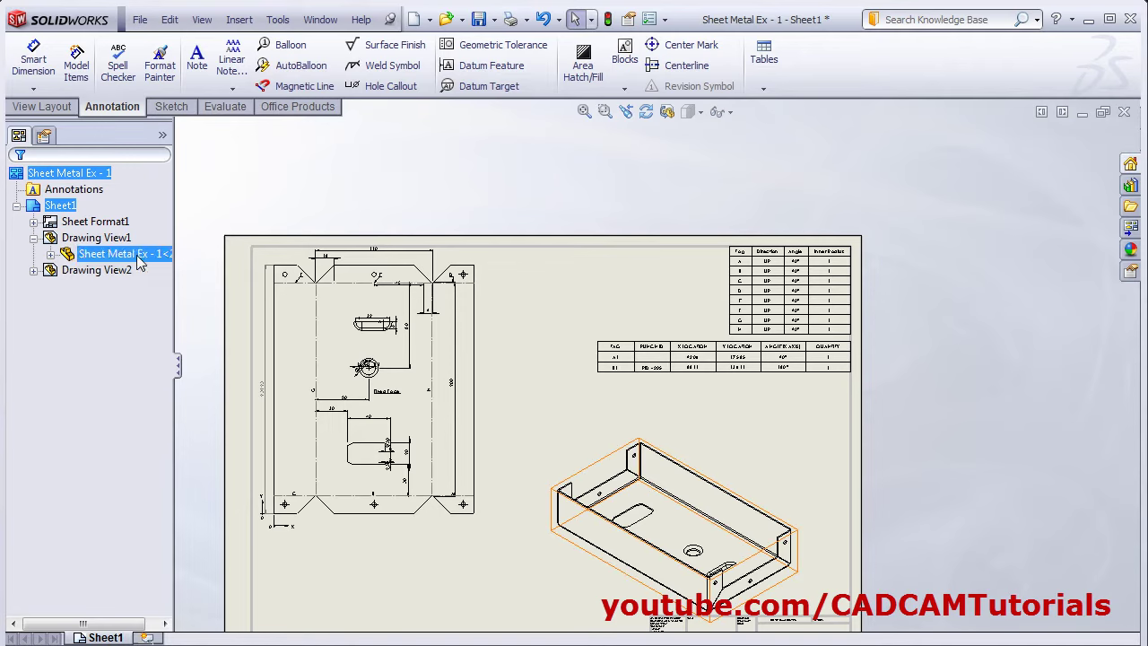
pyautogui.rightClick(113, 260)
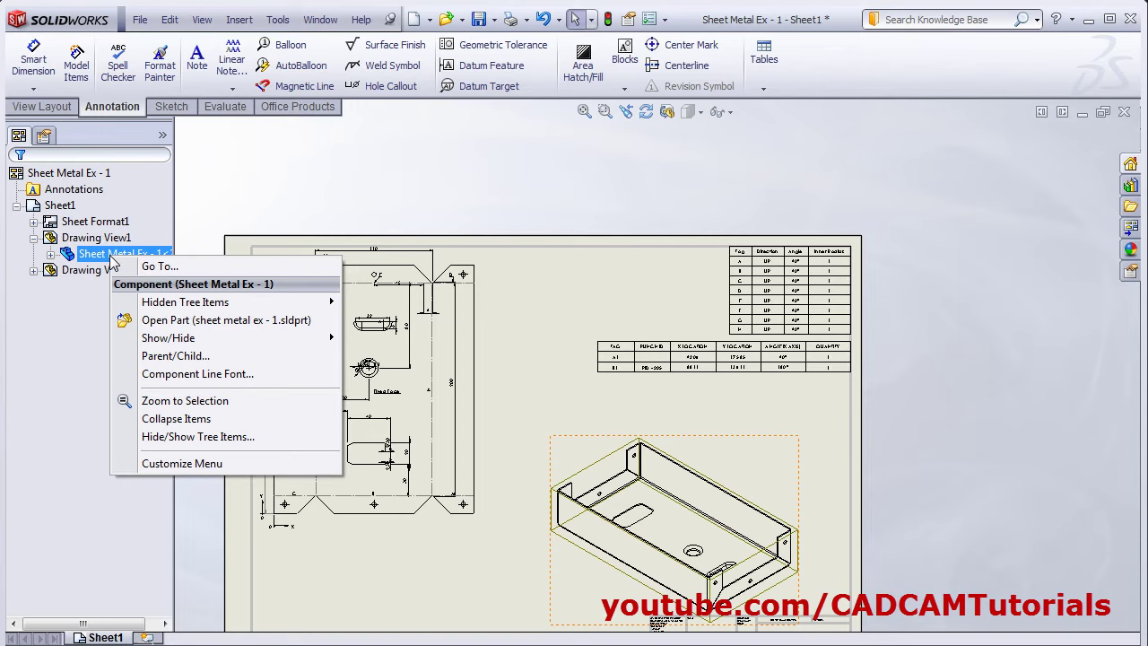
pyautogui.click(179, 320)
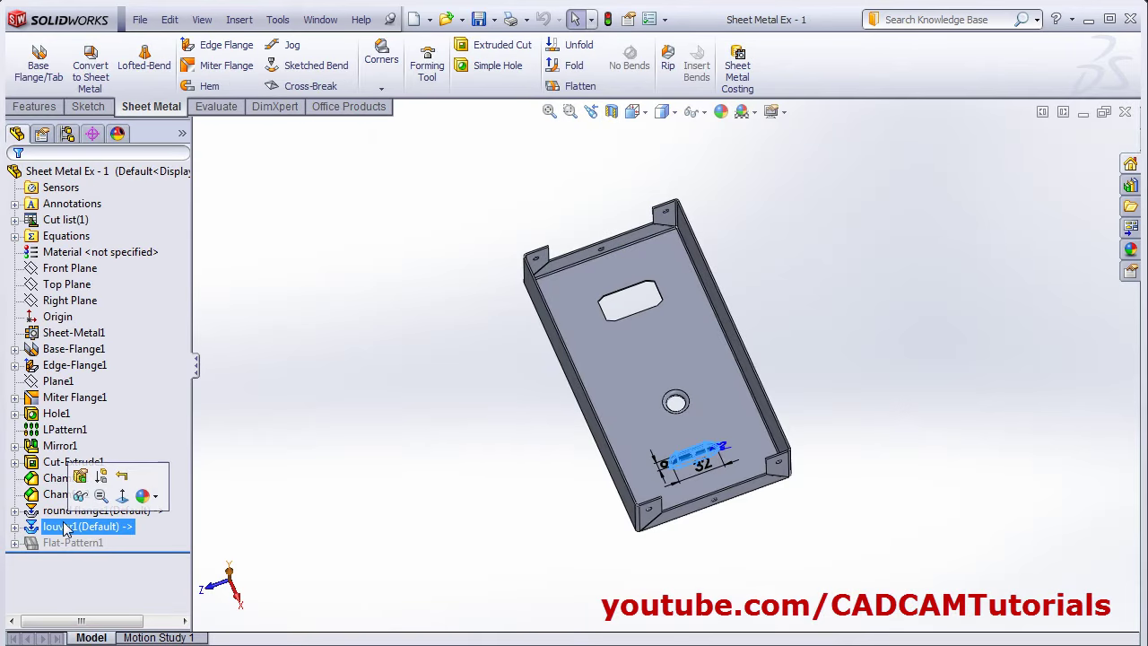
# Assign Punch ID PN-1 to the louver1 feature in its Feature Properties.
pyautogui.rightClick(63, 531)
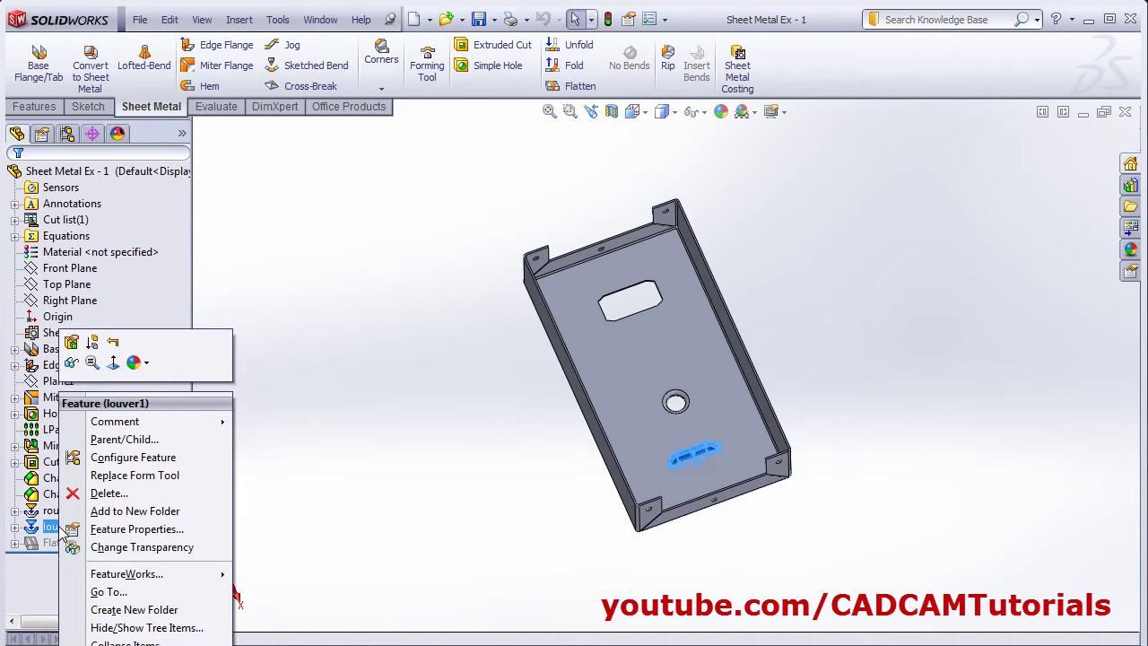
pyautogui.click(123, 530)
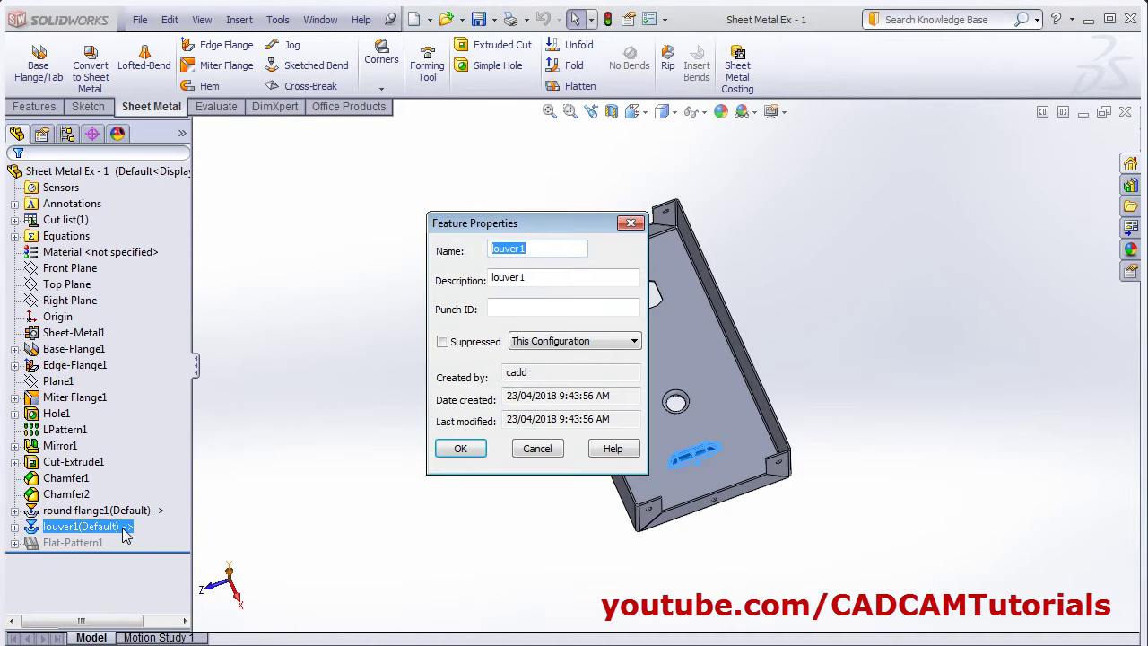
pyautogui.click(506, 308)
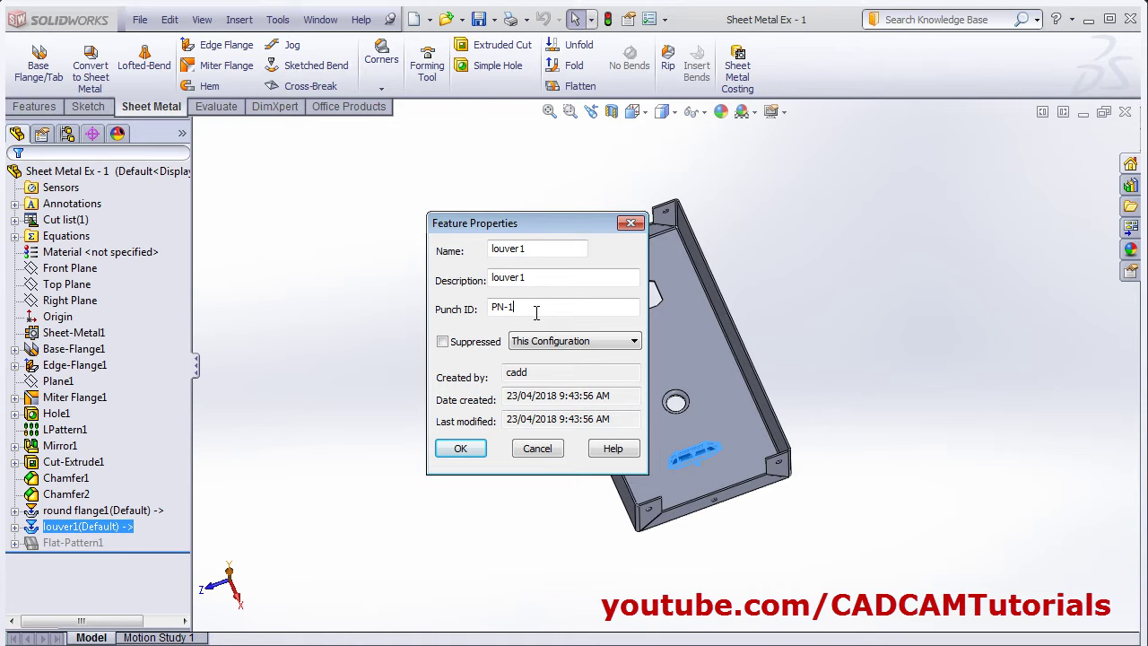
pyautogui.click(460, 449)
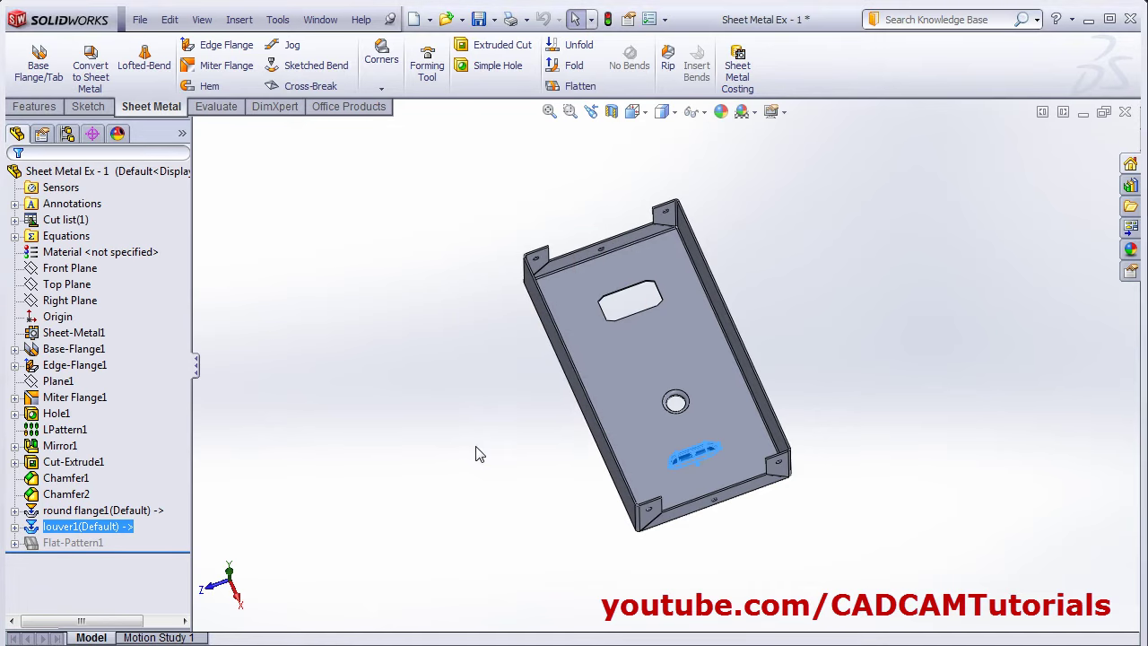
pyautogui.click(480, 19)
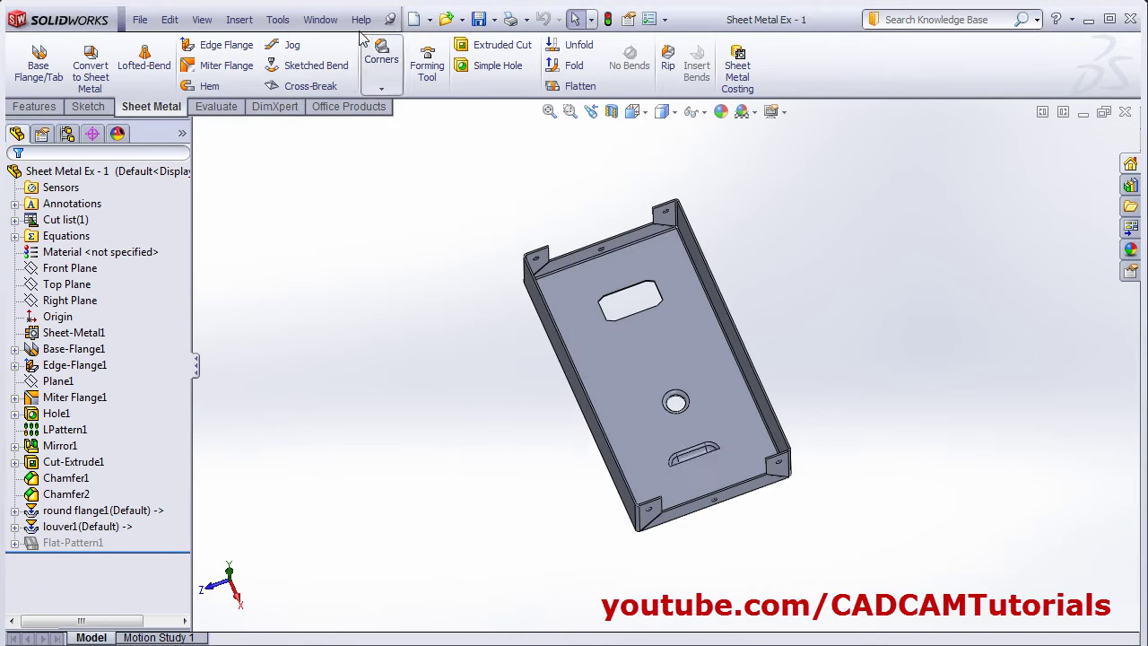
pyautogui.click(322, 21)
pyautogui.click(397, 179)
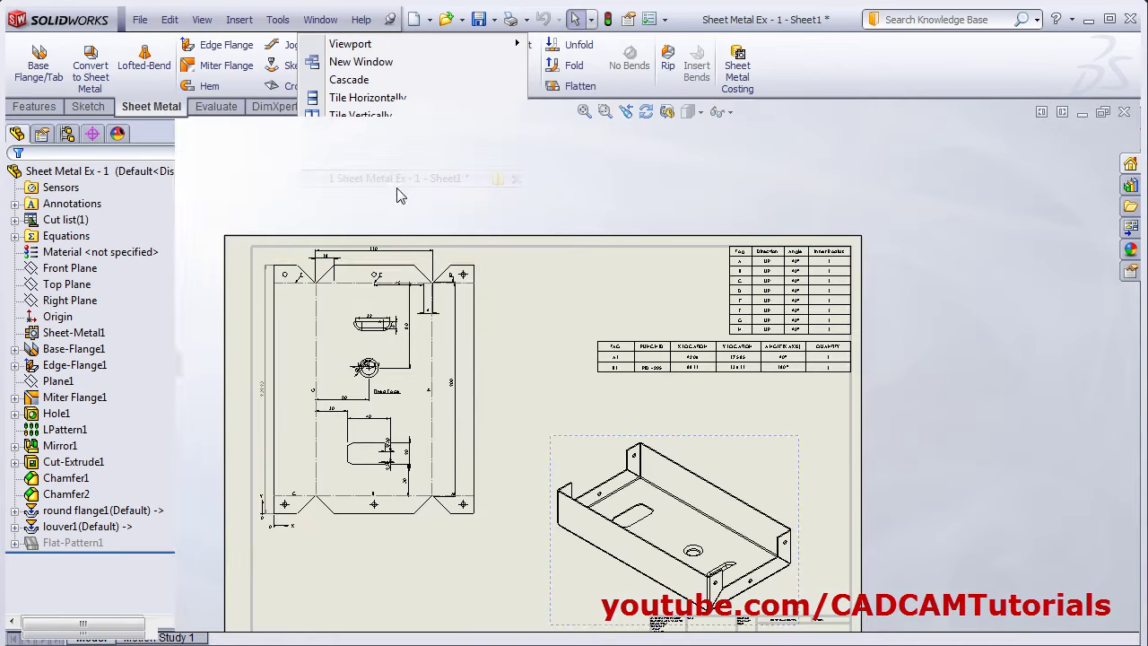
pyautogui.scroll(5, 453, 424)
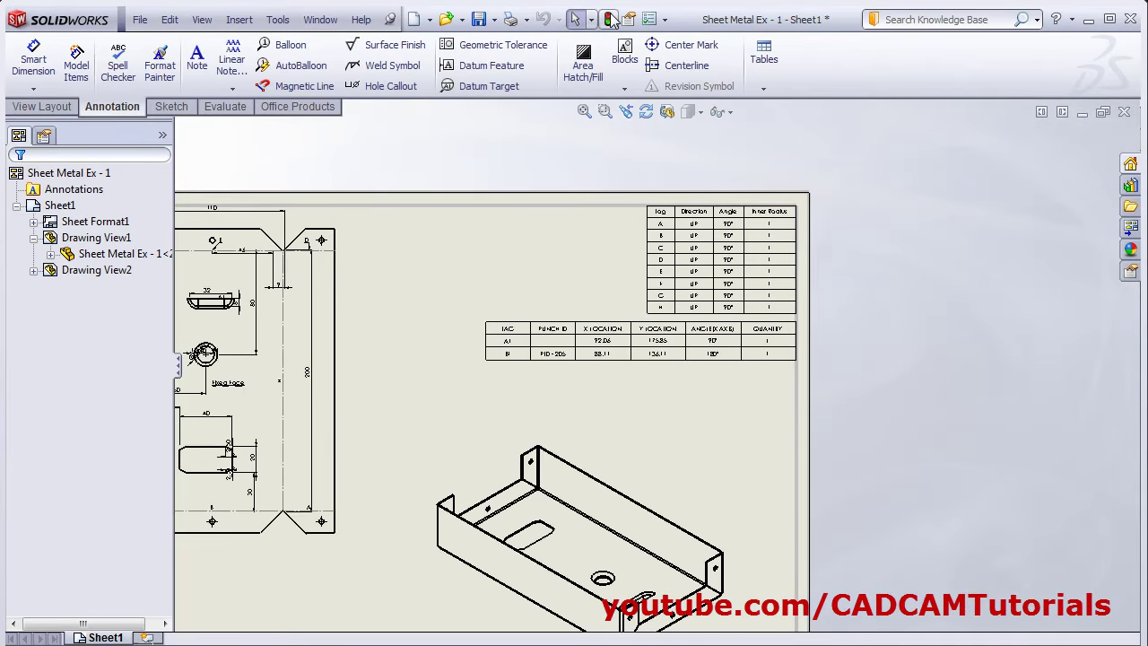
pyautogui.click(610, 20)
pyautogui.scroll(3, 816, 359)
pyautogui.scroll(-2, 794, 358)
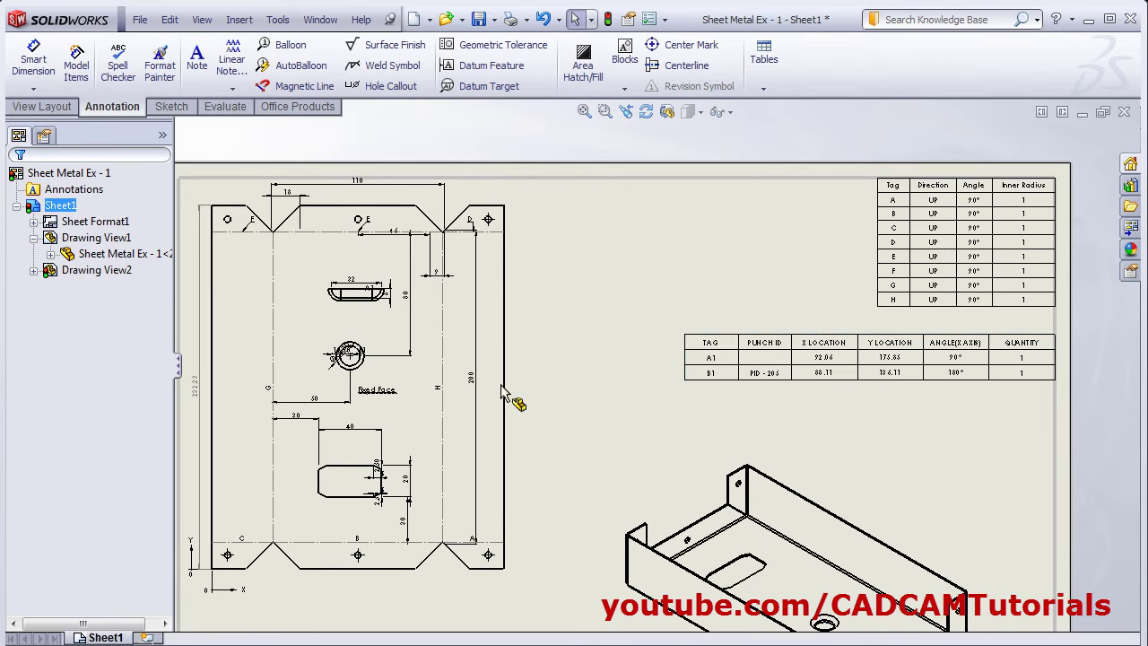
pyautogui.moveTo(628, 468)
pyautogui.mouseDown(button='middle')
pyautogui.moveTo(610, 436)
pyautogui.moveTo(556, 413)
pyautogui.mouseUp(button='middle')
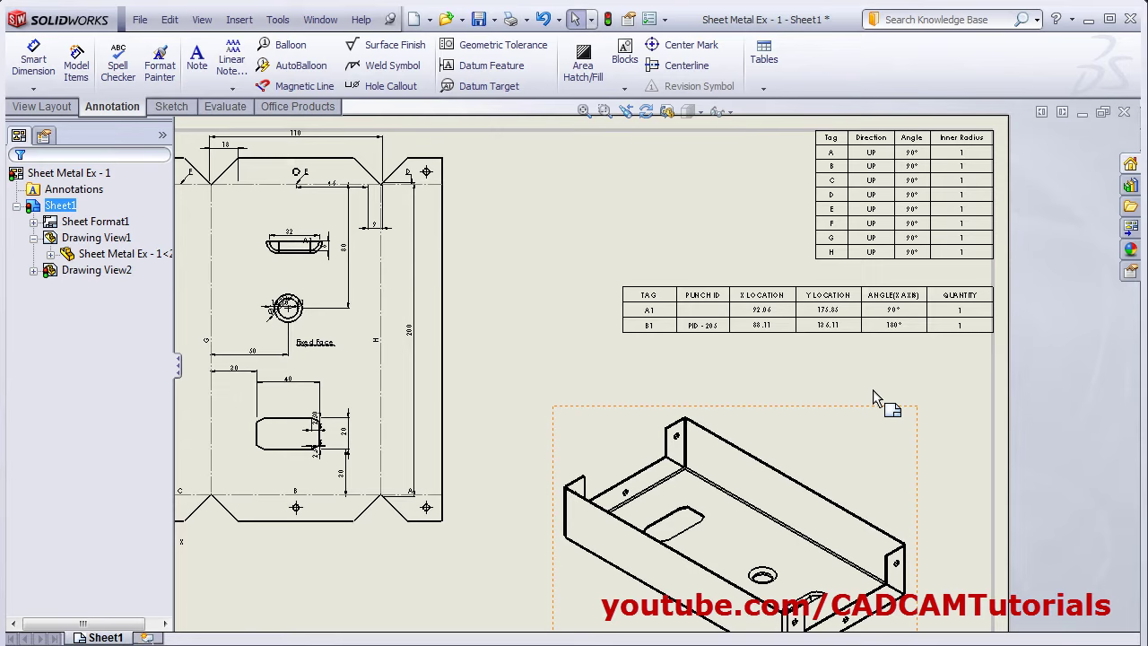
pyautogui.scroll(-3, 912, 383)
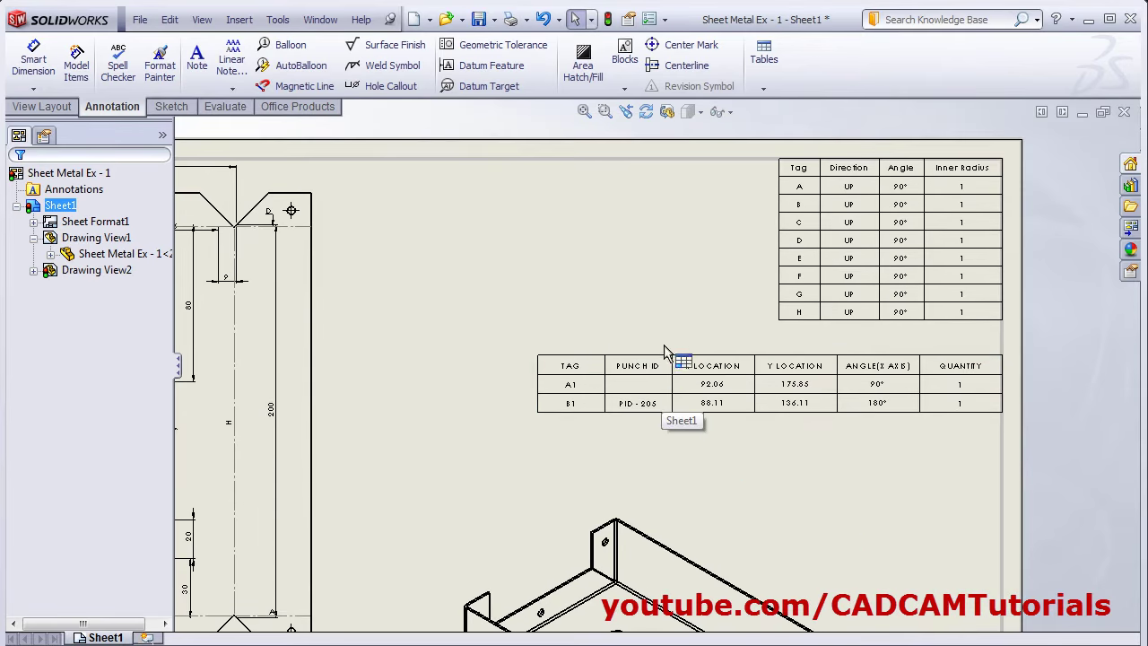
pyautogui.scroll(-1, 663, 367)
# Delete the PUNCH ID column from the punch table.
pyautogui.click(632, 344)
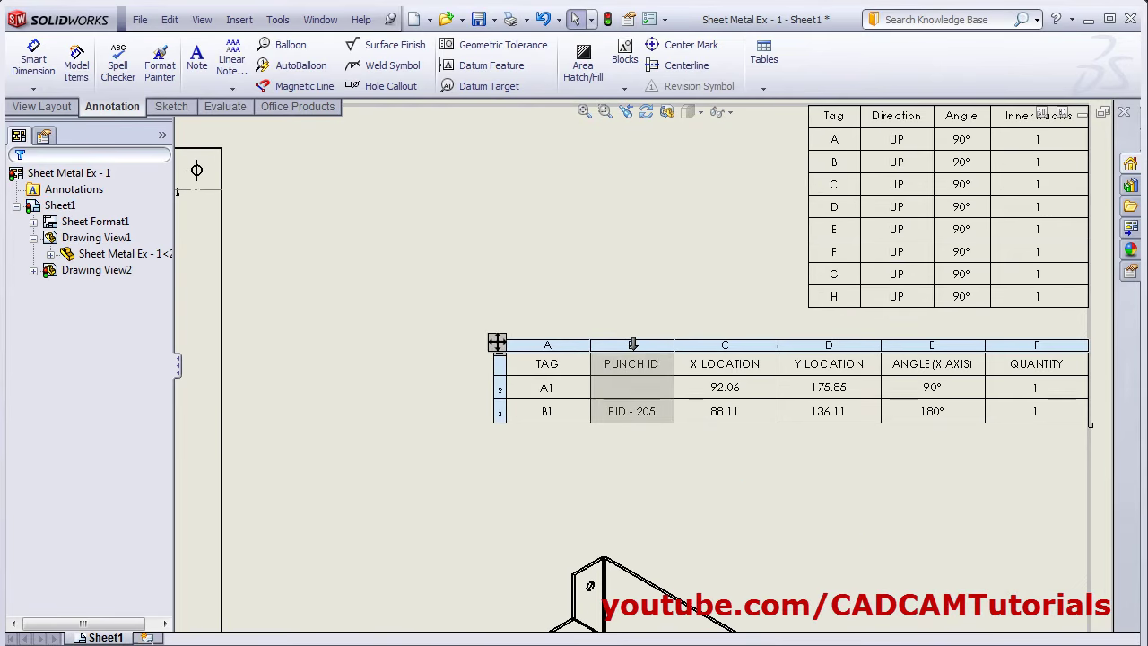
pyautogui.rightClick(632, 344)
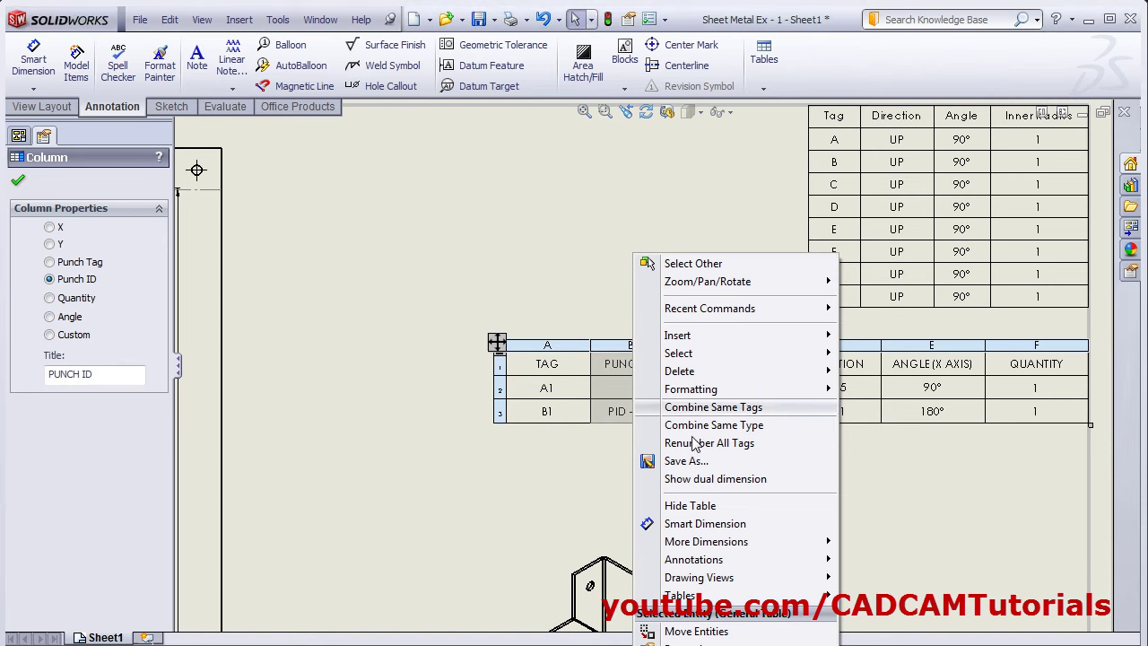
pyautogui.moveTo(694, 376)
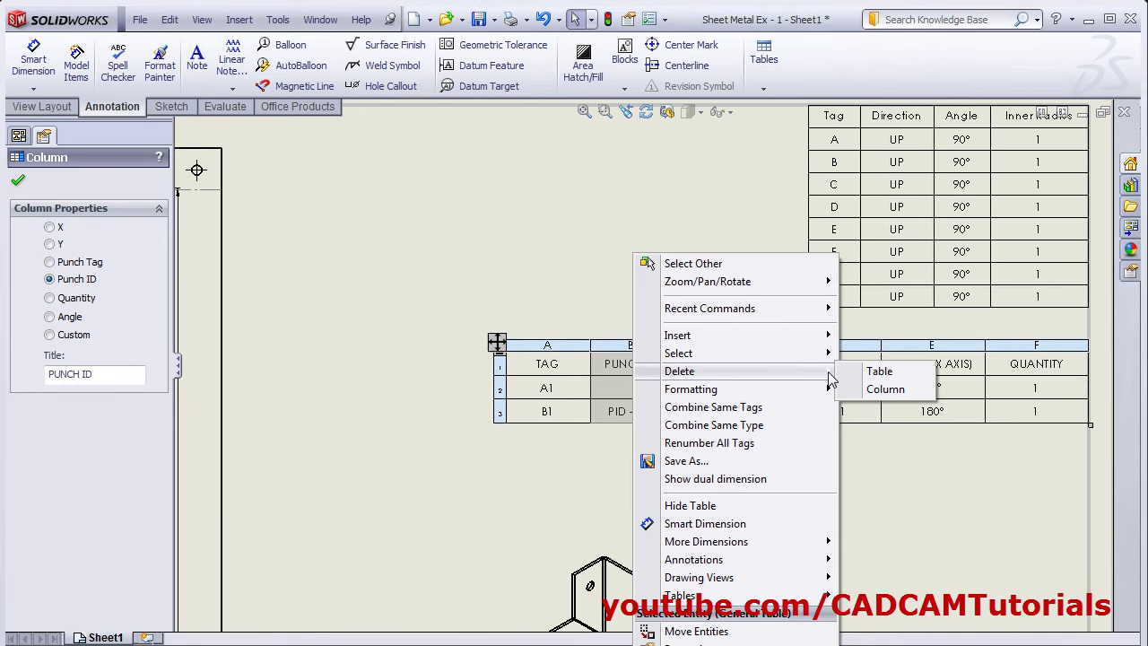
pyautogui.click(885, 388)
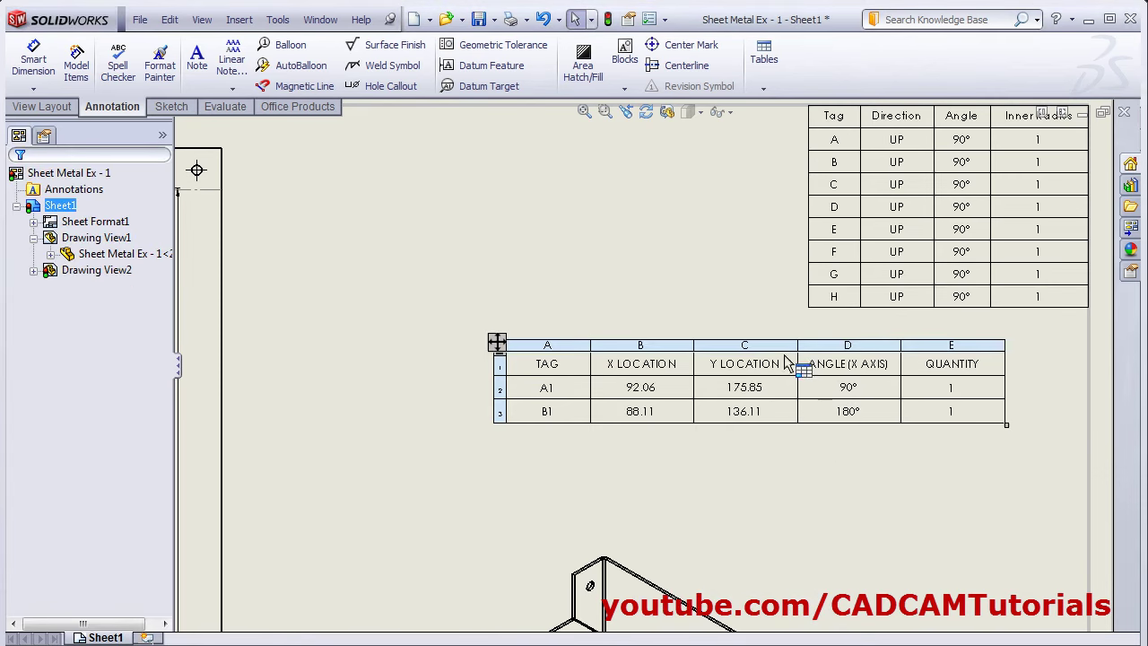
# Drag the punch table up under the bend table and bring the flat-pattern view back into view.
pyautogui.click(782, 346)
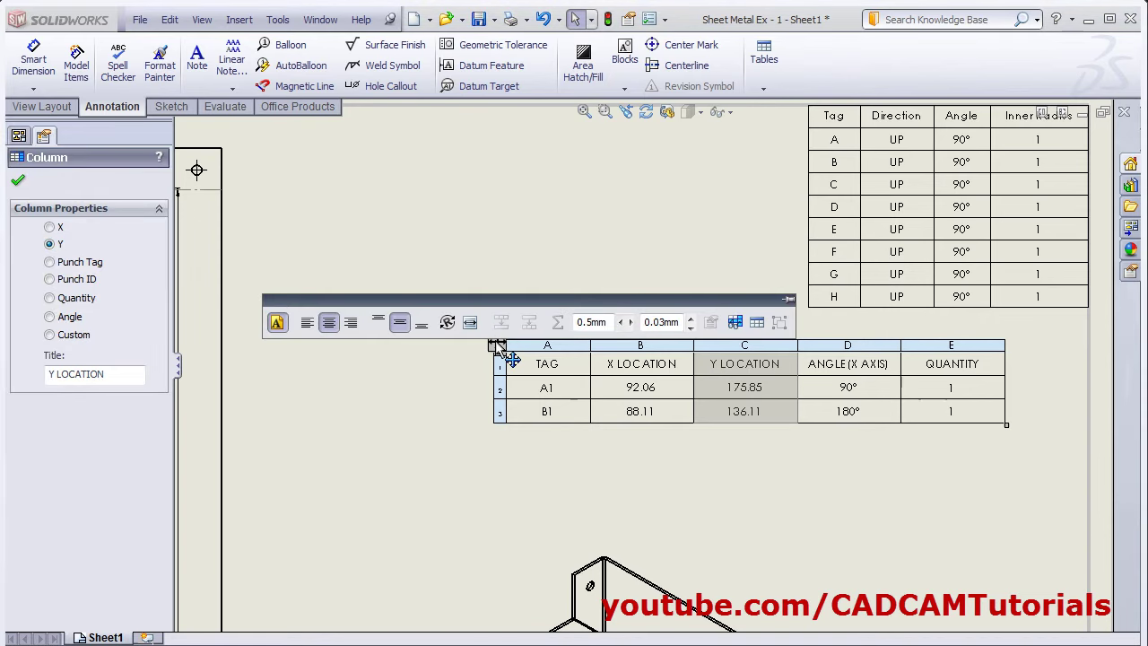
pyautogui.moveTo(498, 344); pyautogui.dragTo(572, 316)
pyautogui.click(713, 449)
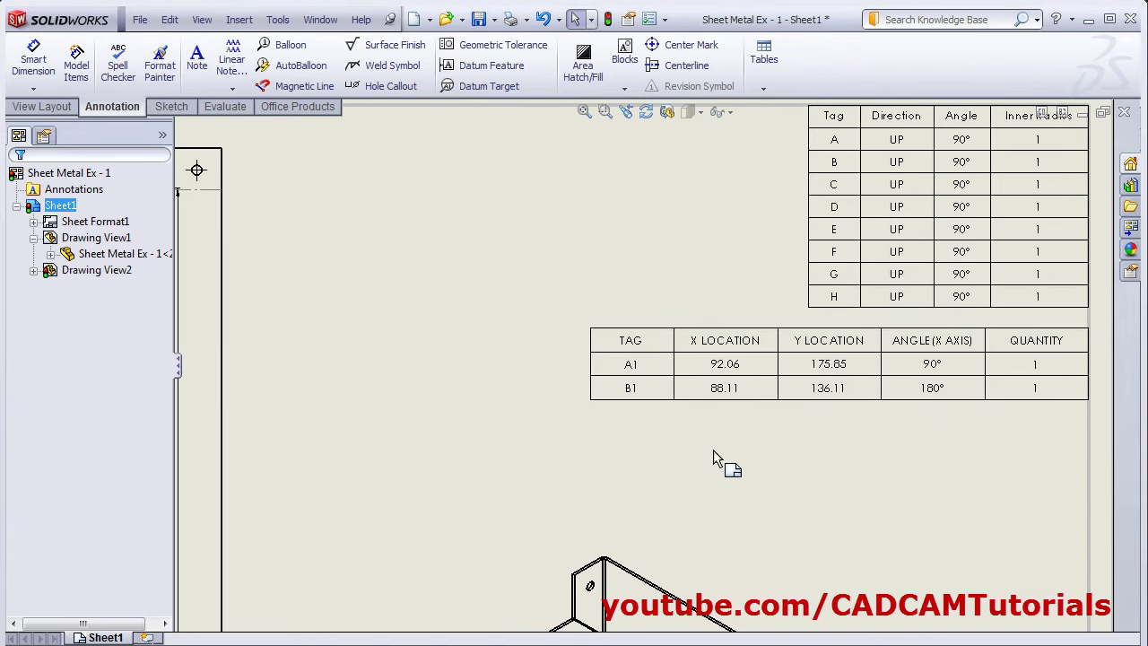
pyautogui.scroll(5, 713, 450)
pyautogui.scroll(-6, 635, 321)
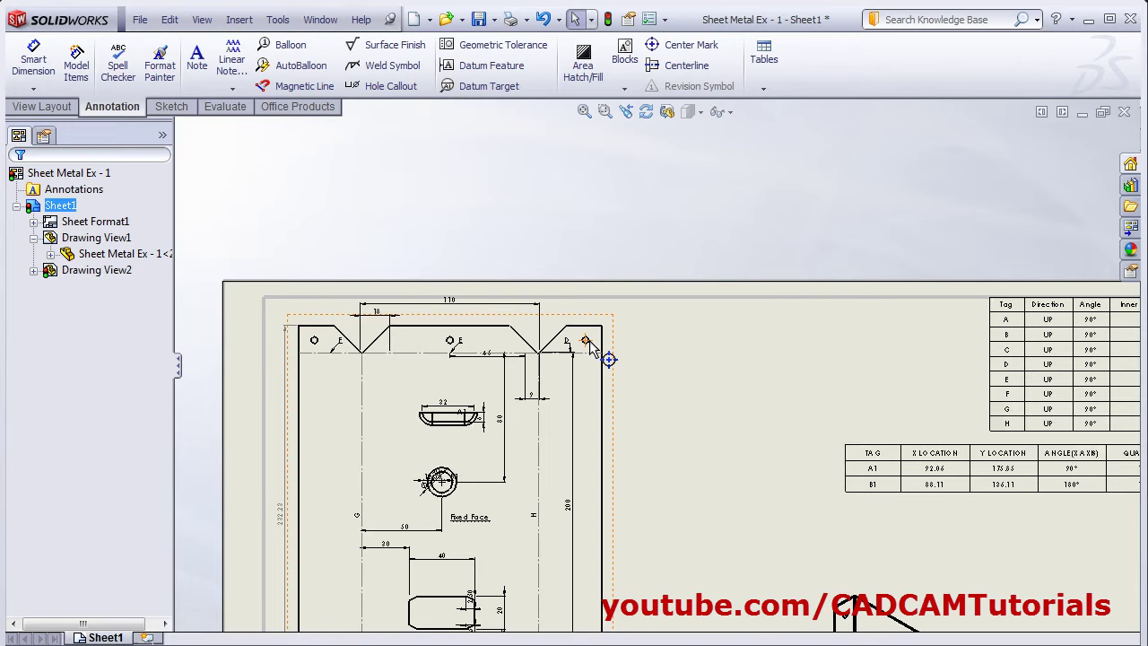
pyautogui.keyDown('ctrl'); pyautogui.moveTo(740, 371); pyautogui.dragTo(684, 332, button='middle'); pyautogui.keyUp('ctrl')
# Start a hole table using the flat pattern's bottom edge as X datum and left edge as Y datum.
pyautogui.click(764, 86)
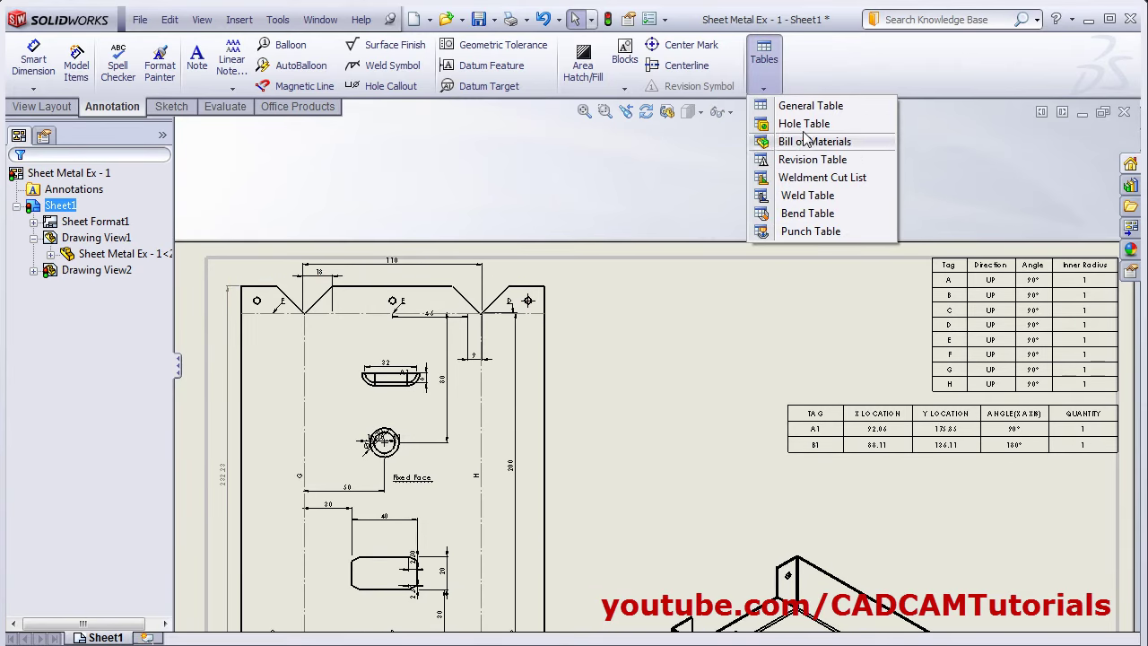
pyautogui.click(803, 124)
pyautogui.scroll(-3, 70, 334)
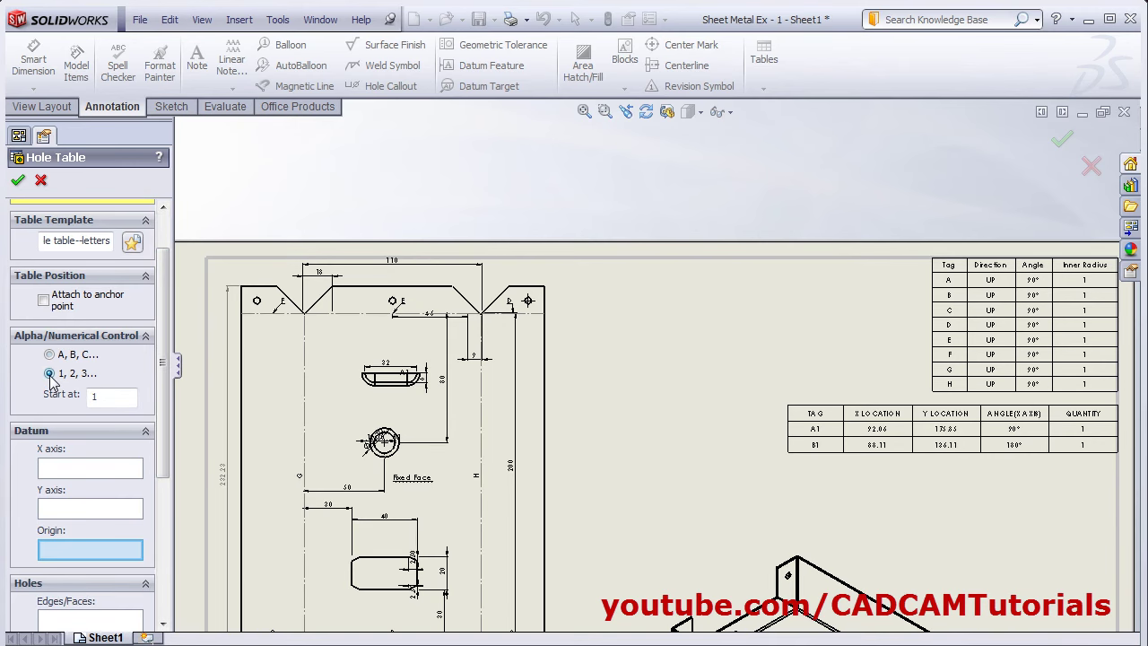
pyautogui.click(55, 470)
pyautogui.scroll(-3, 446, 455)
pyautogui.scroll(5, 502, 462)
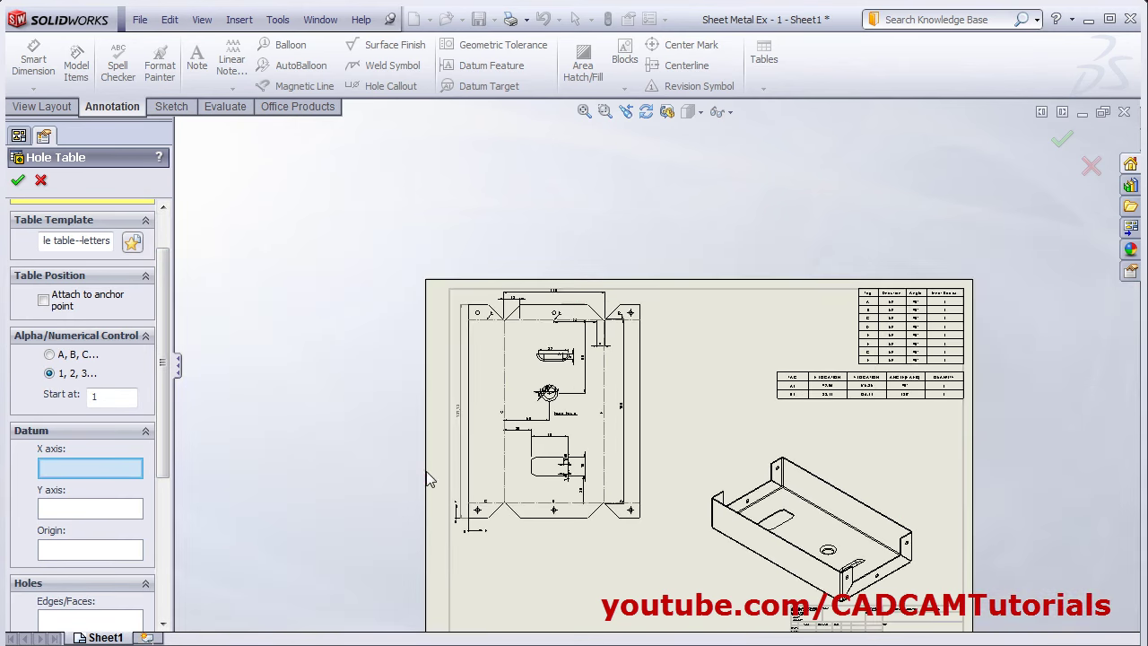
pyautogui.scroll(-5, 505, 530)
pyautogui.scroll(-5, 505, 530)
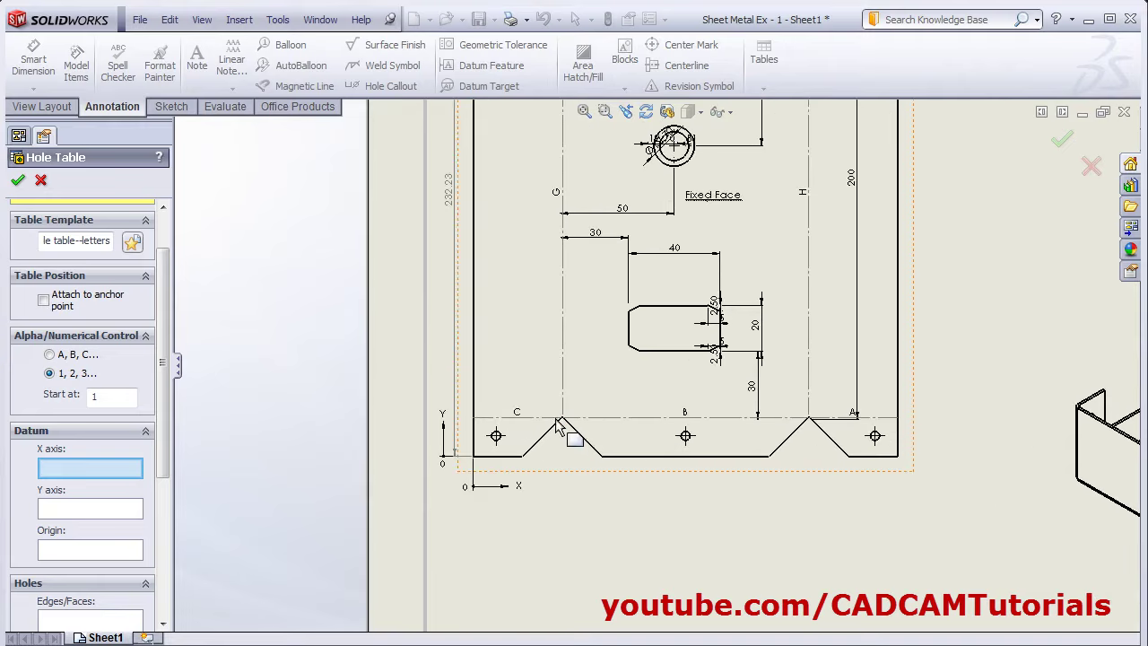
pyautogui.click(486, 463)
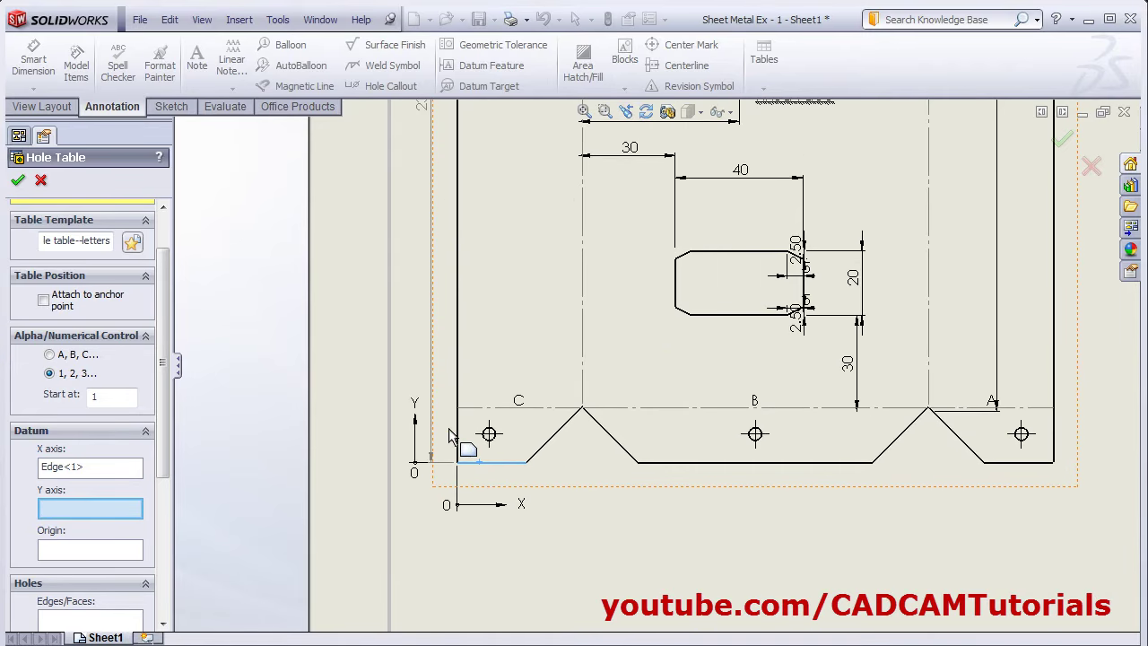
pyautogui.click(457, 436)
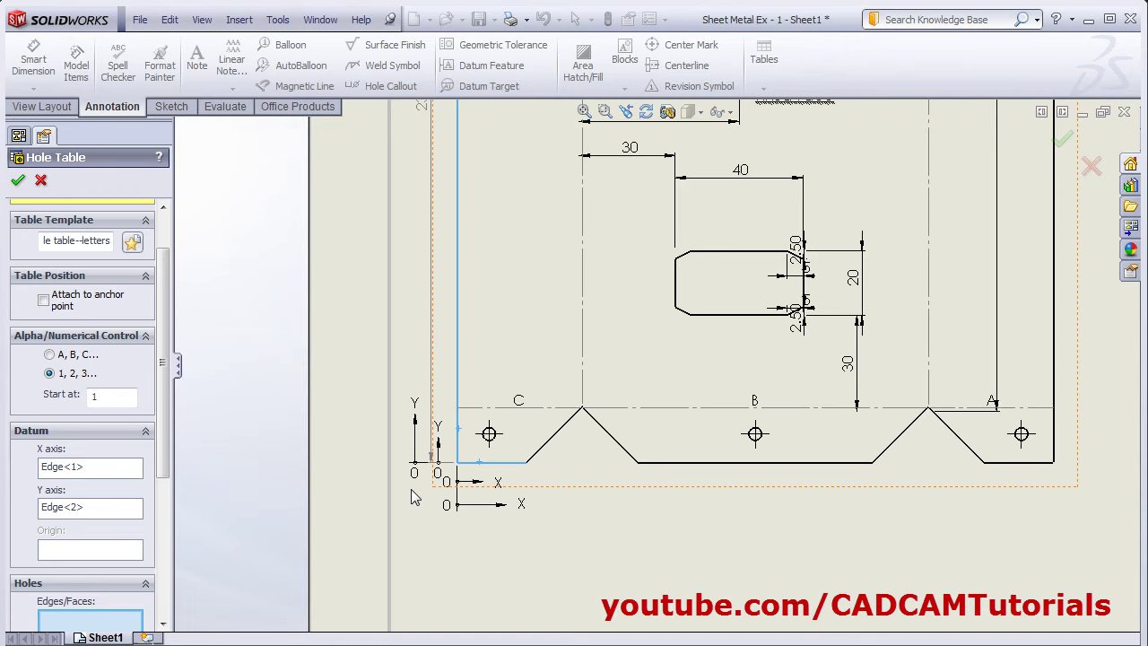
# Select the six Ø4 through holes, bottom row then top row, and accept the hole table.
pyautogui.scroll(-5, 58, 422)
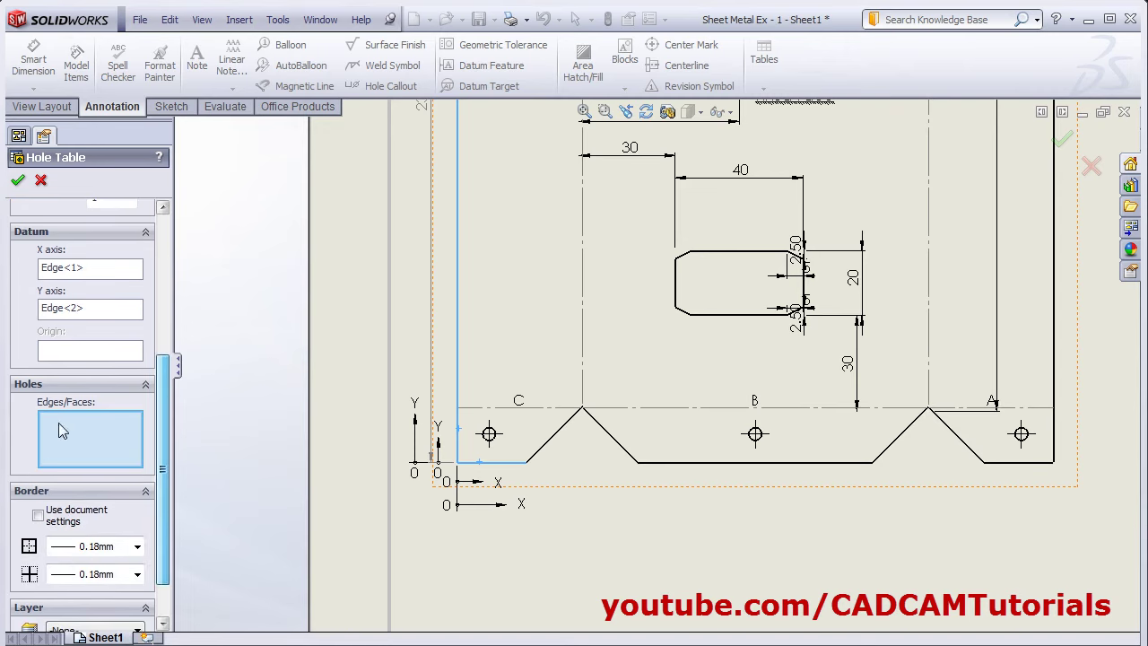
pyautogui.click(495, 444)
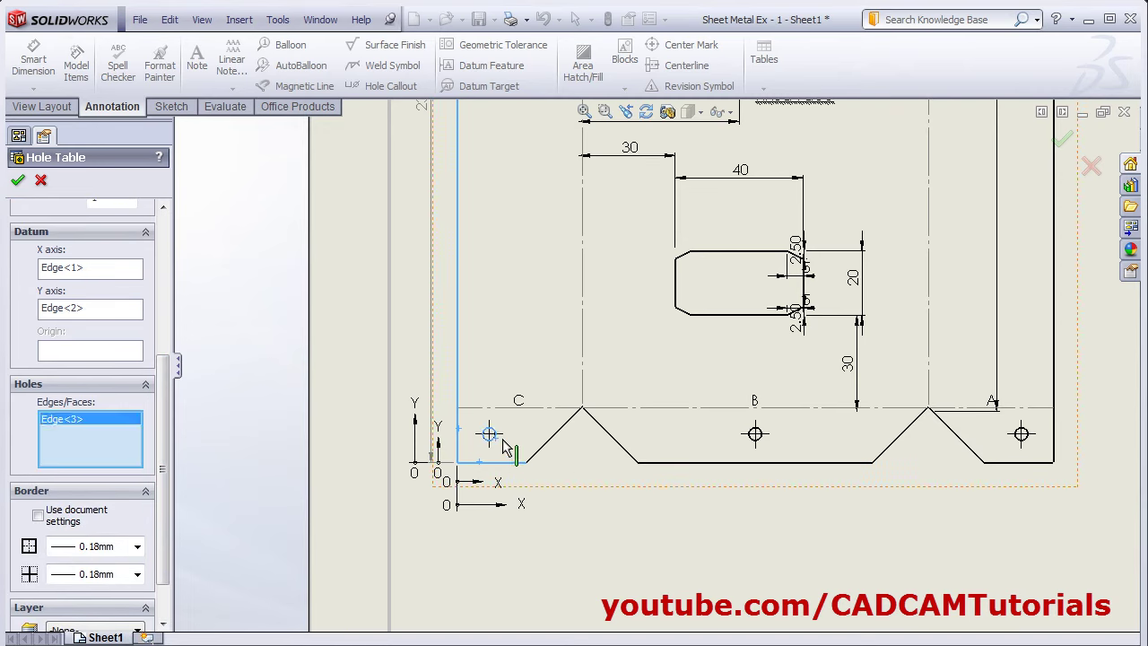
pyautogui.click(762, 448)
pyautogui.click(1022, 436)
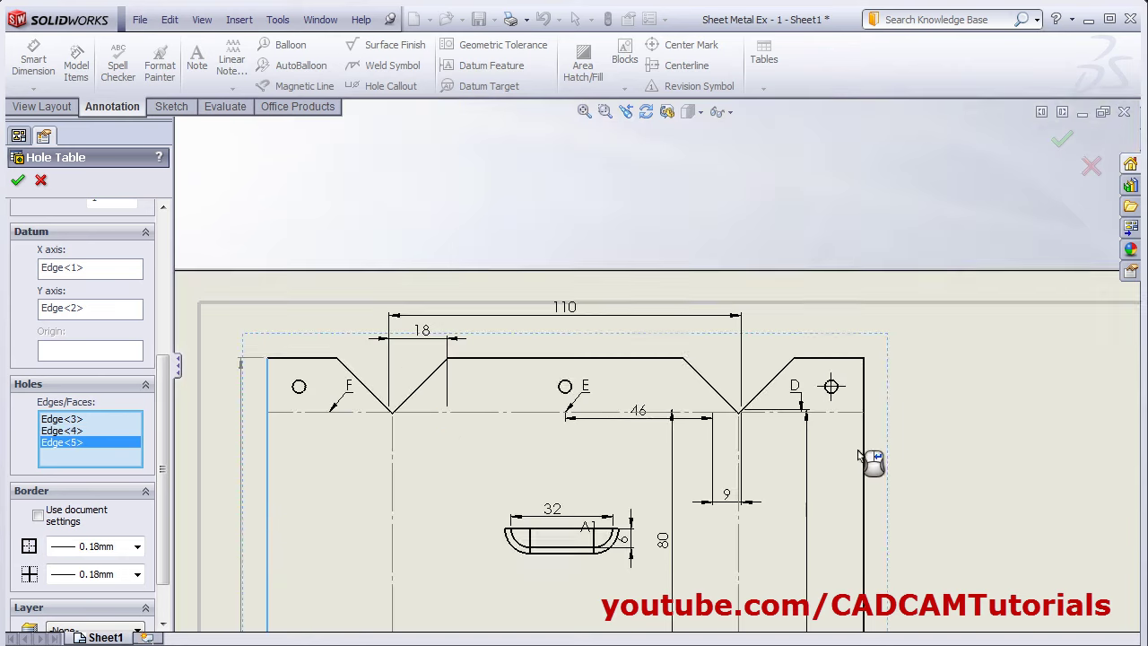
pyautogui.click(831, 386)
pyautogui.click(565, 386)
pyautogui.click(302, 391)
pyautogui.click(18, 183)
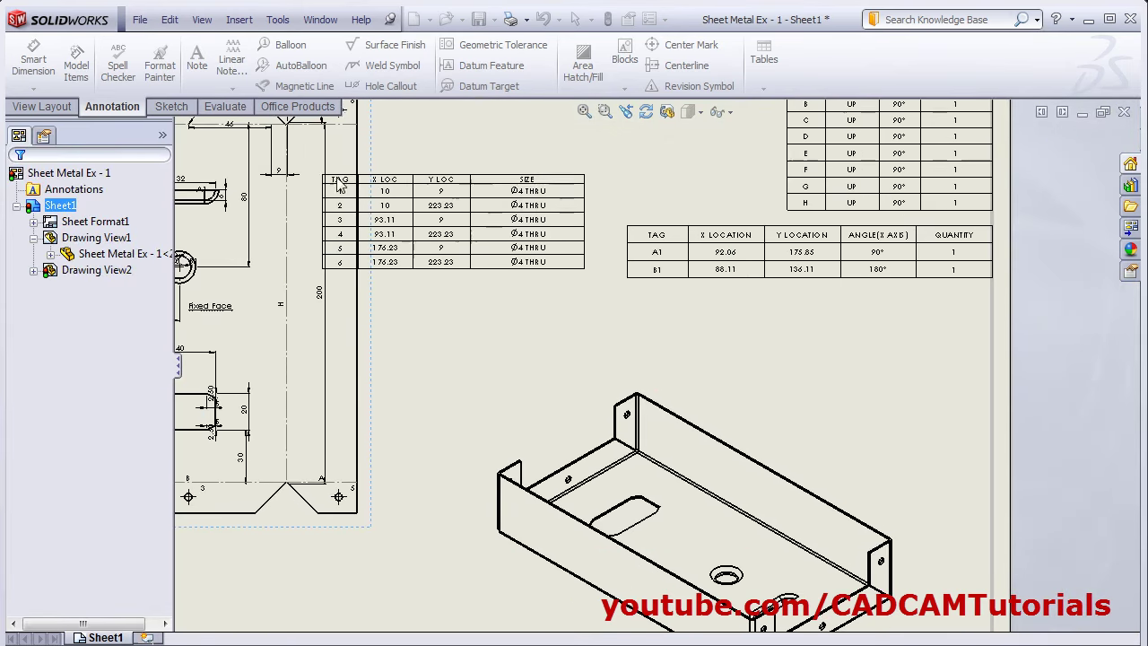
# Drop the hole table listing holes 1–6 as Ø4 THRU under the punch table, then zoom to fit the sheet.
pyautogui.click(685, 303)
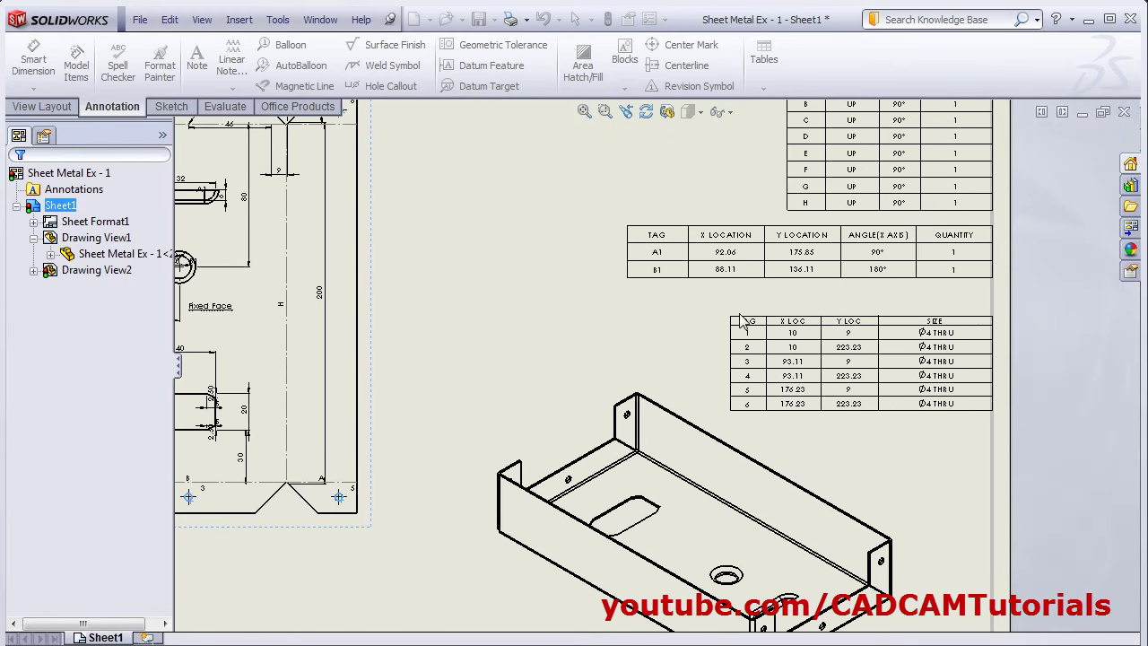
pyautogui.scroll(-3, 890, 318)
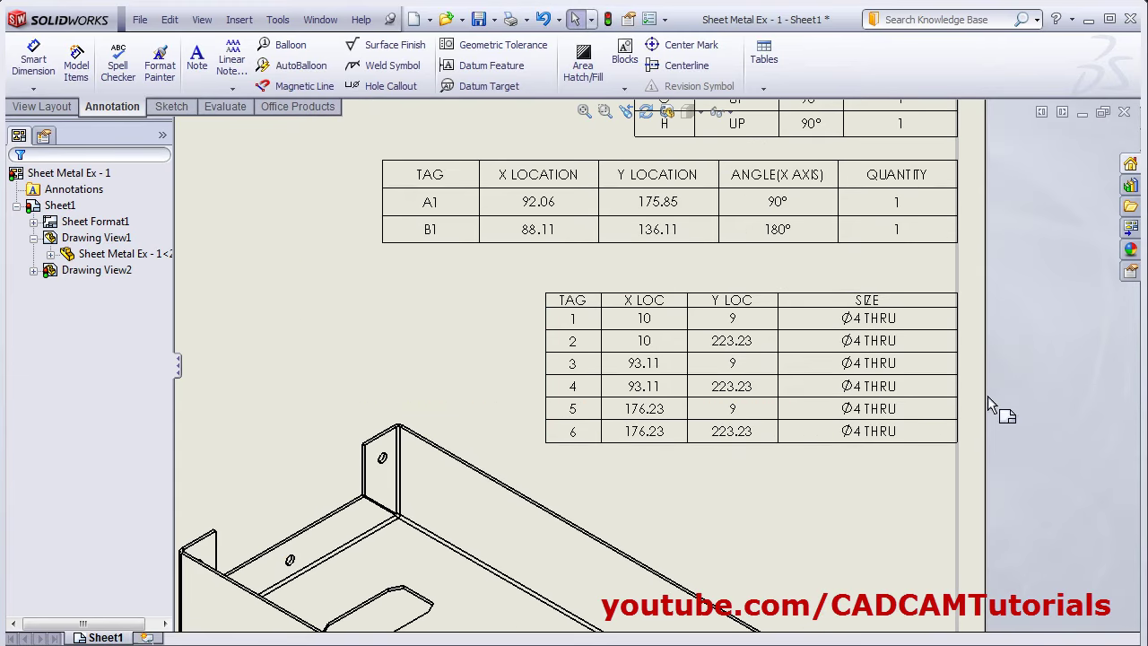
pyautogui.scroll(3, 1005, 399)
pyautogui.scroll(-3, 918, 389)
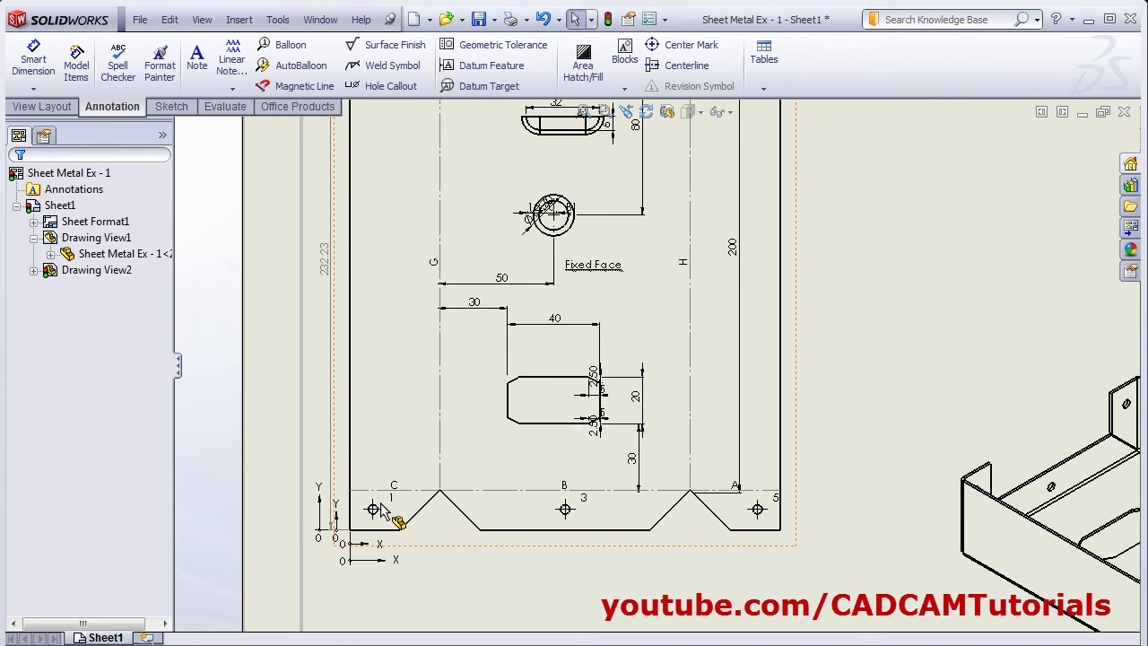
pyautogui.scroll(-3, 583, 538)
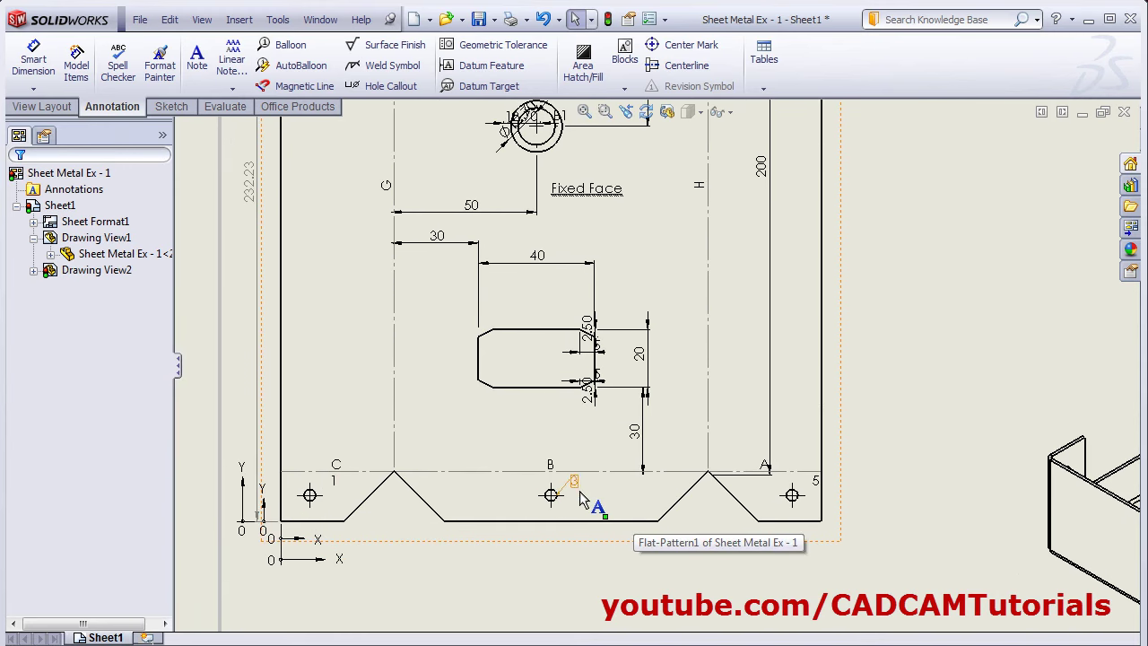
pyautogui.click(583, 113)
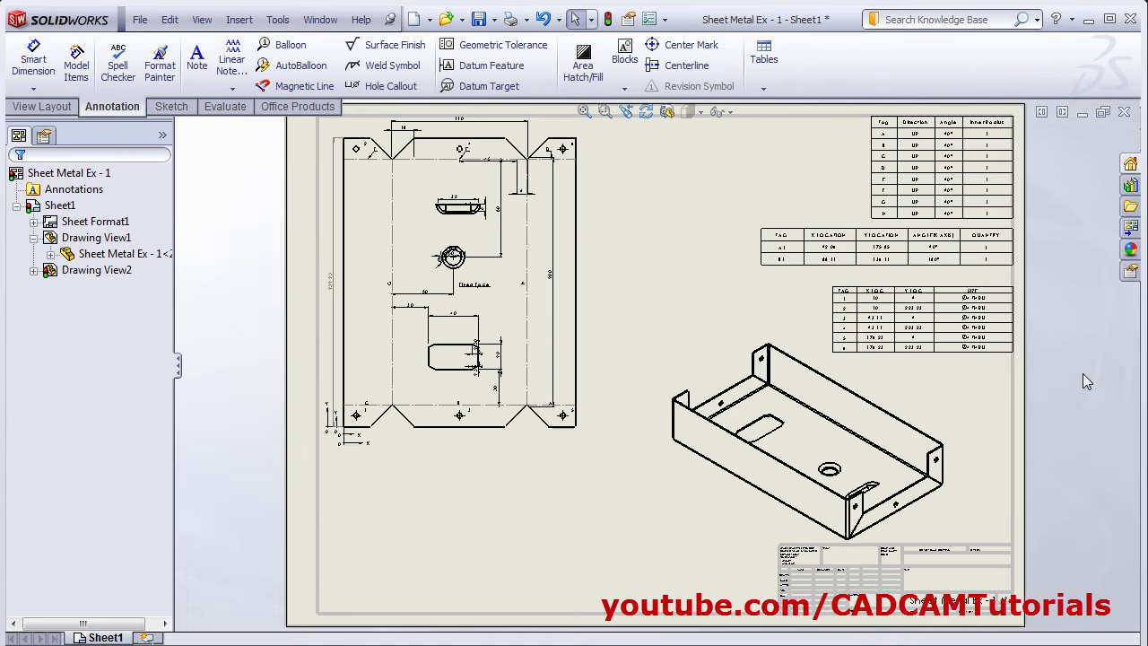